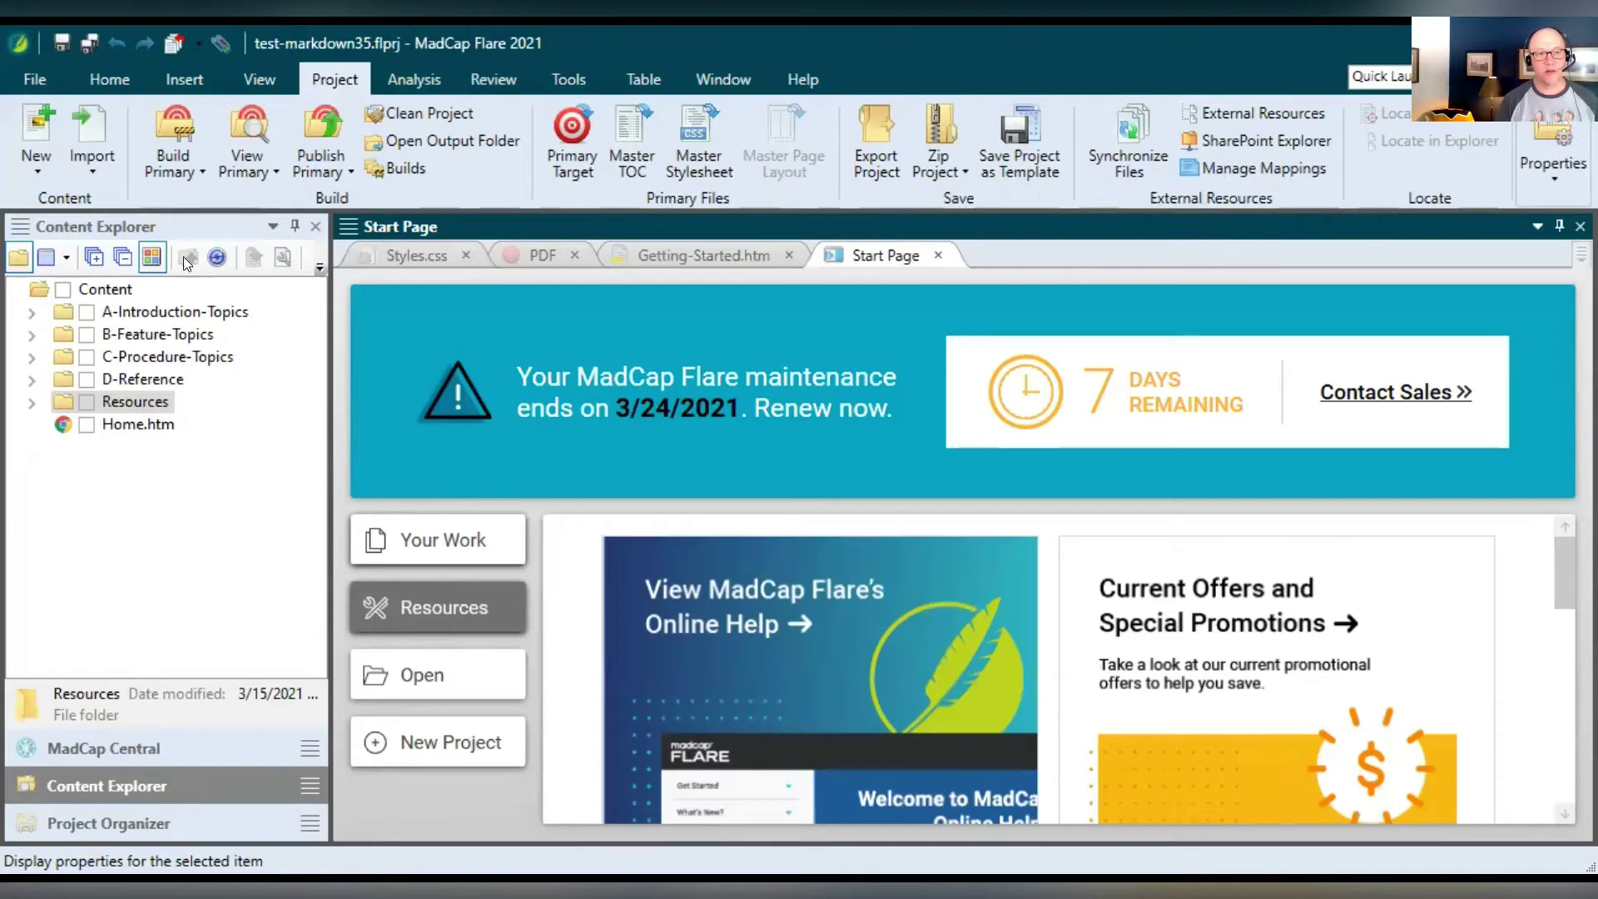
Look through the File menu's new project and recent project options without choosing one.
left_click(163, 227)
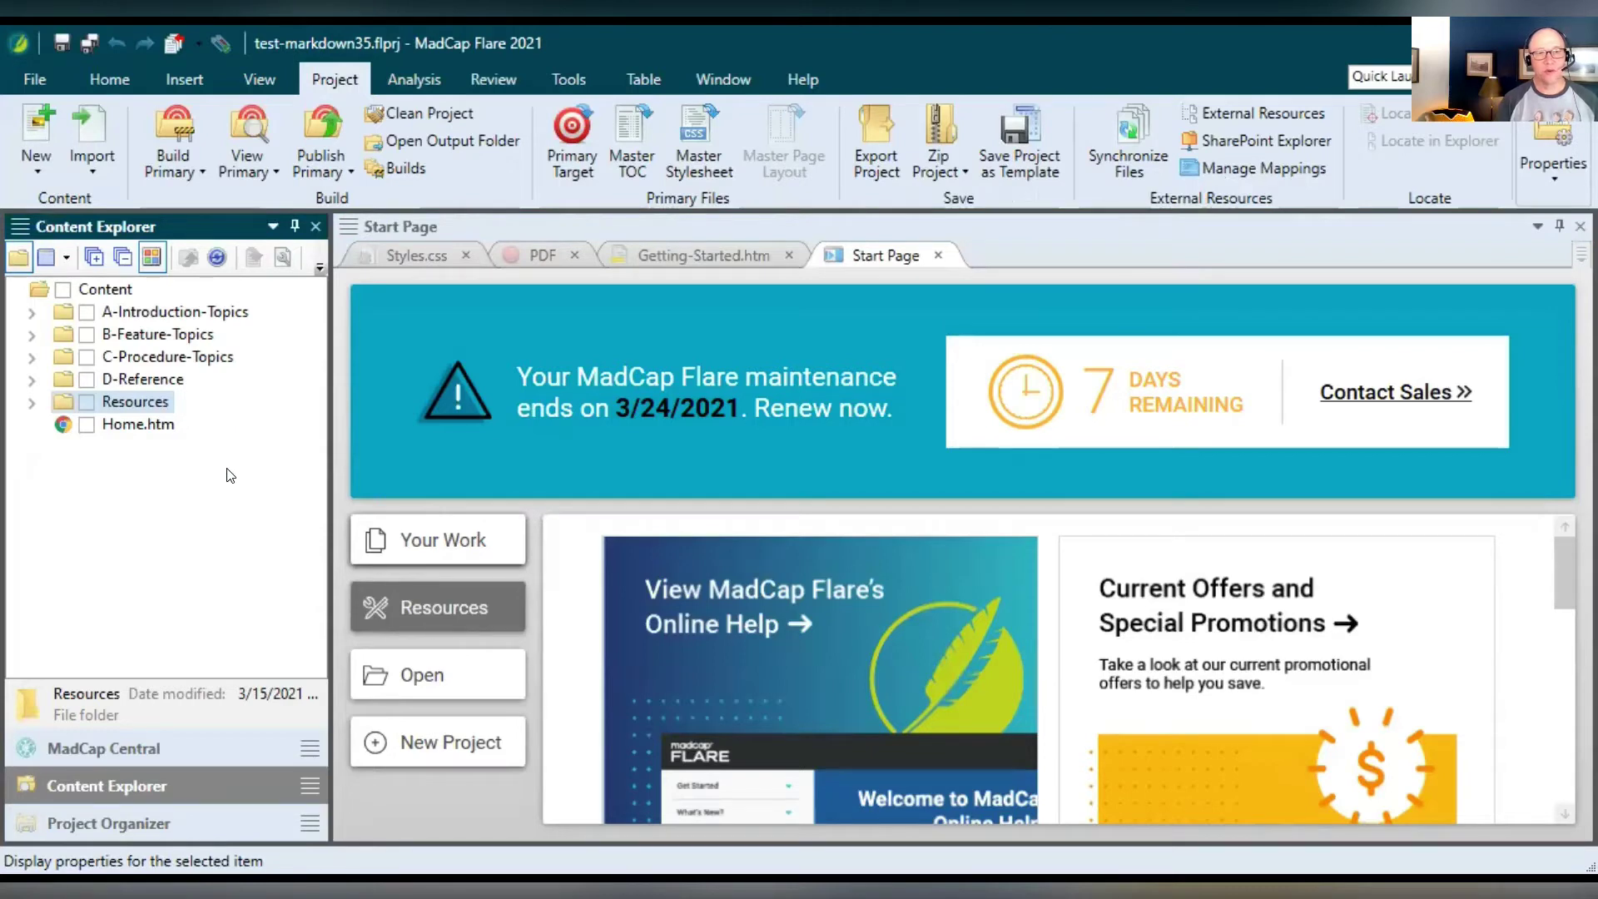
left_click(30, 76)
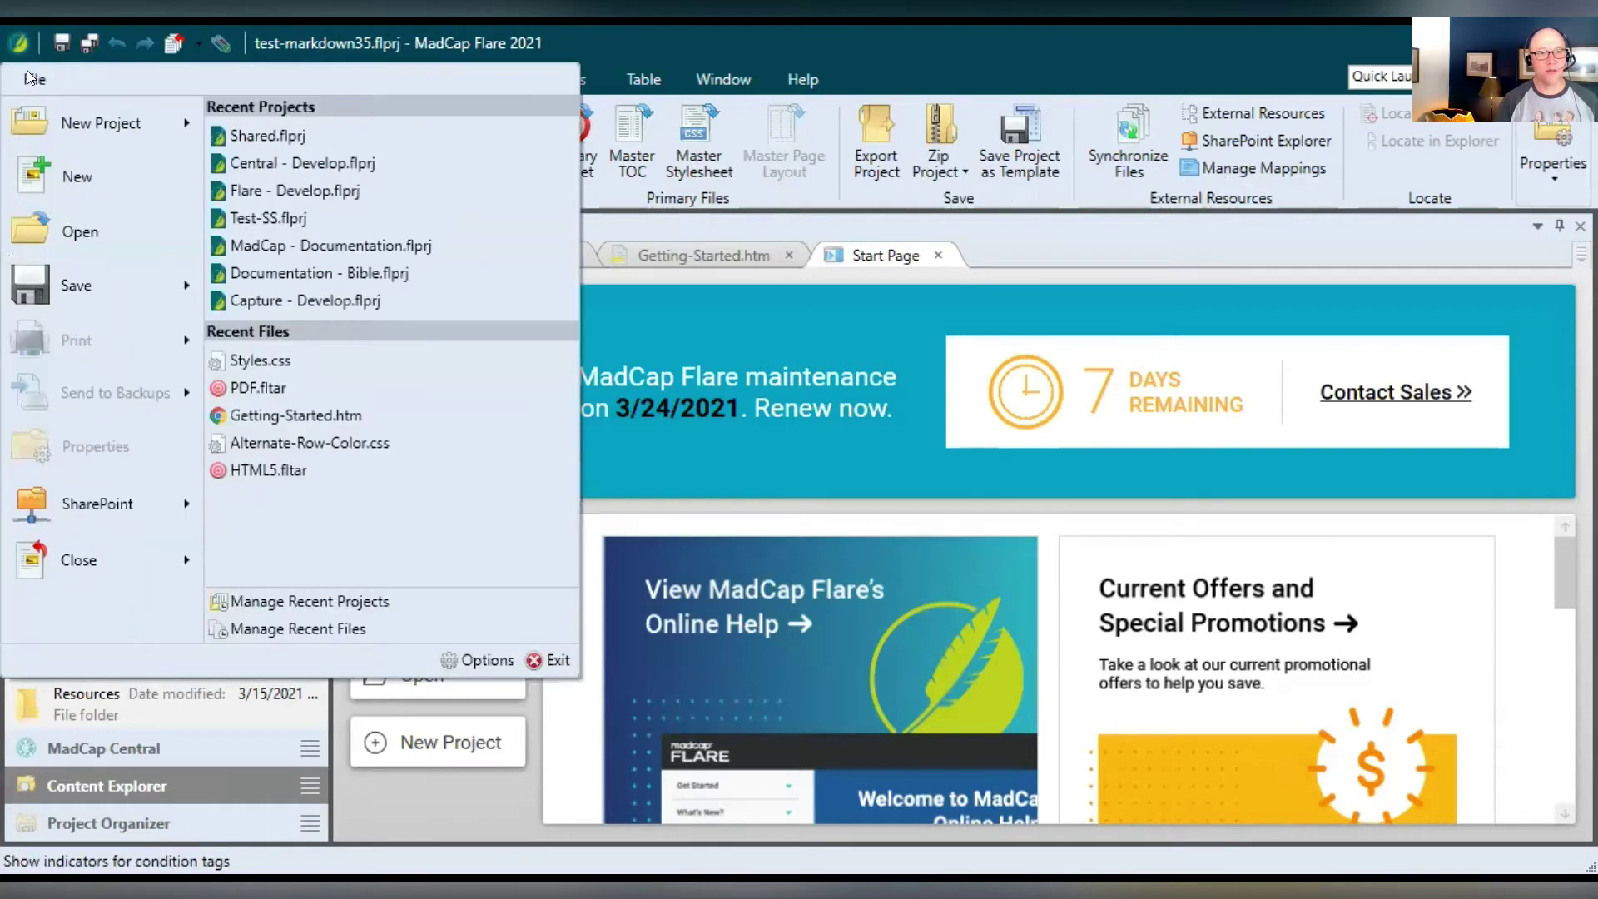
mouse_move(72, 118)
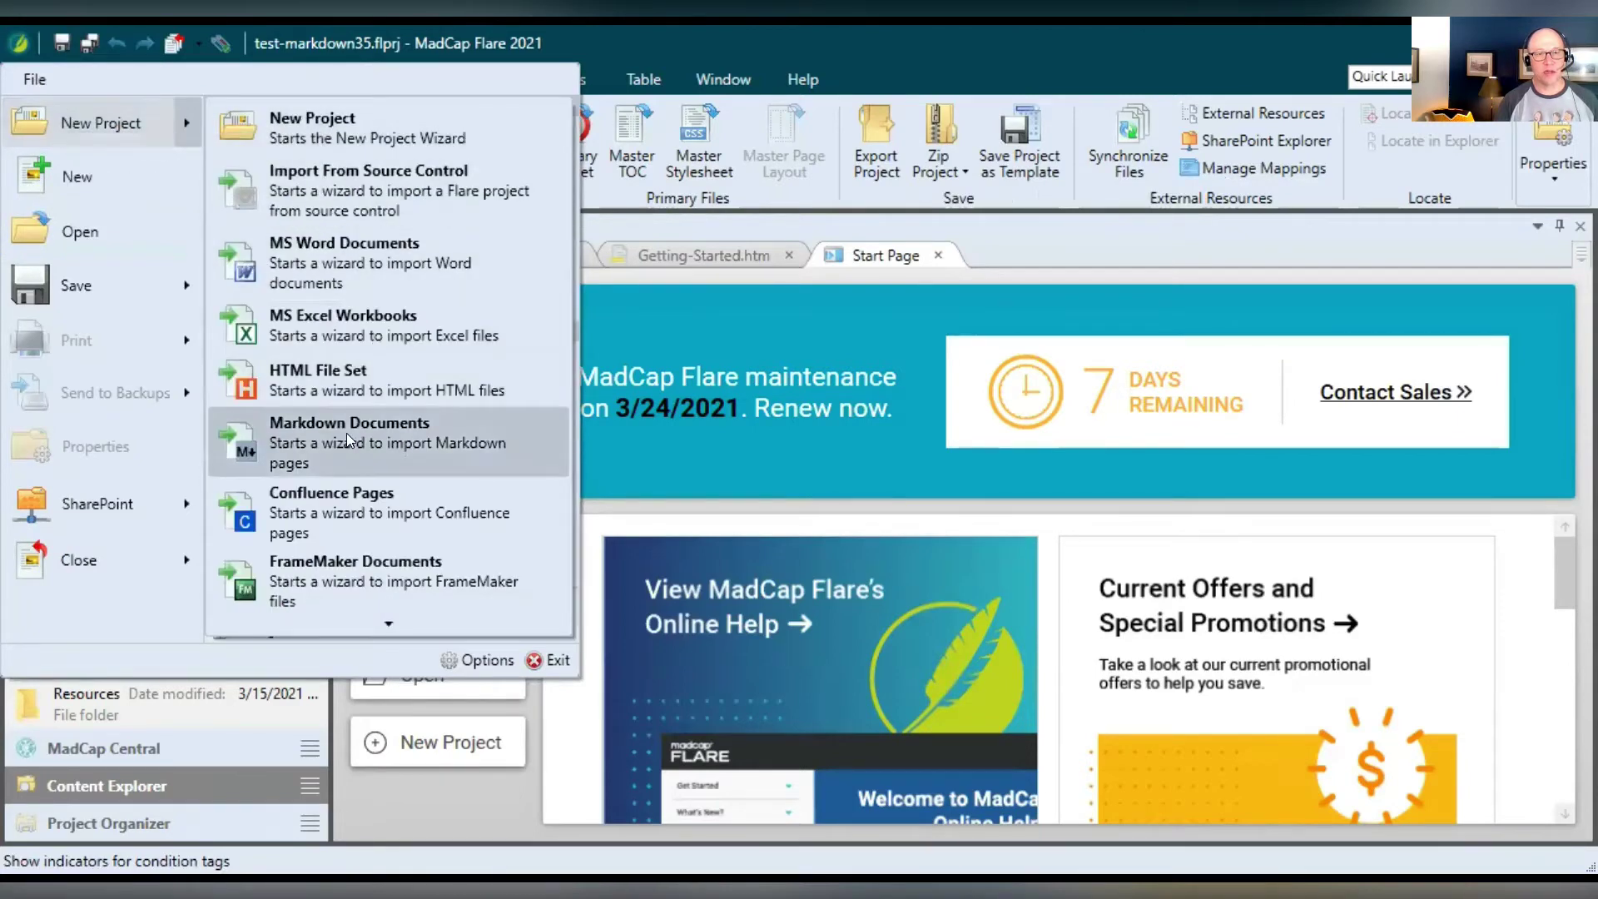
left_click(745, 48)
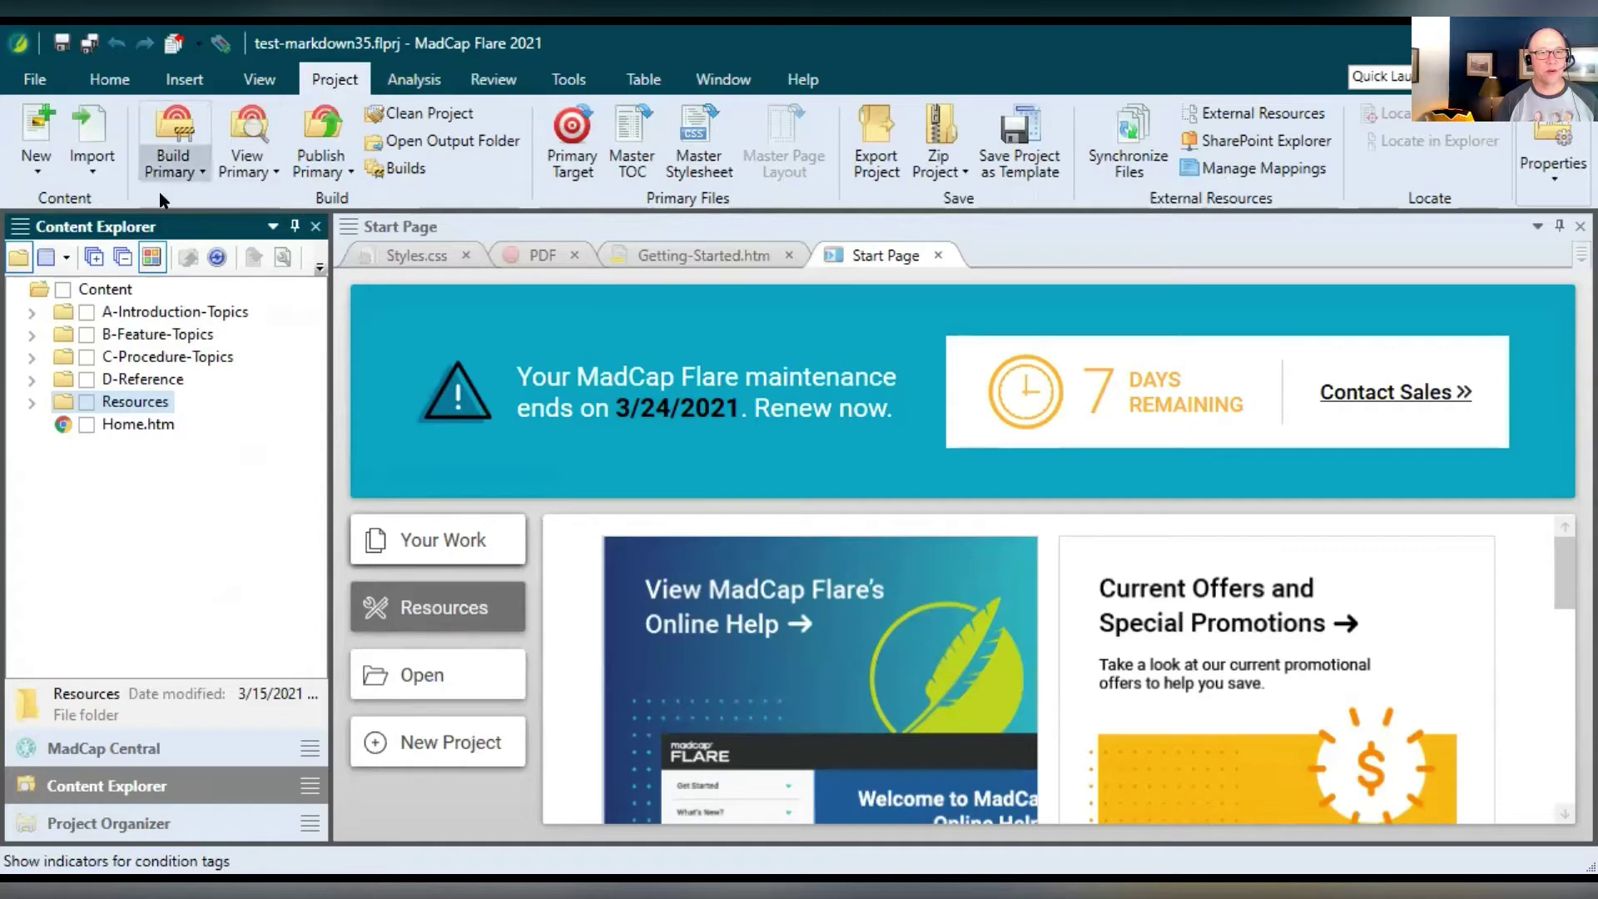
Start the Markdown import, targeting this project rather than a new one, and select the Import to folder box.
left_click(89, 167)
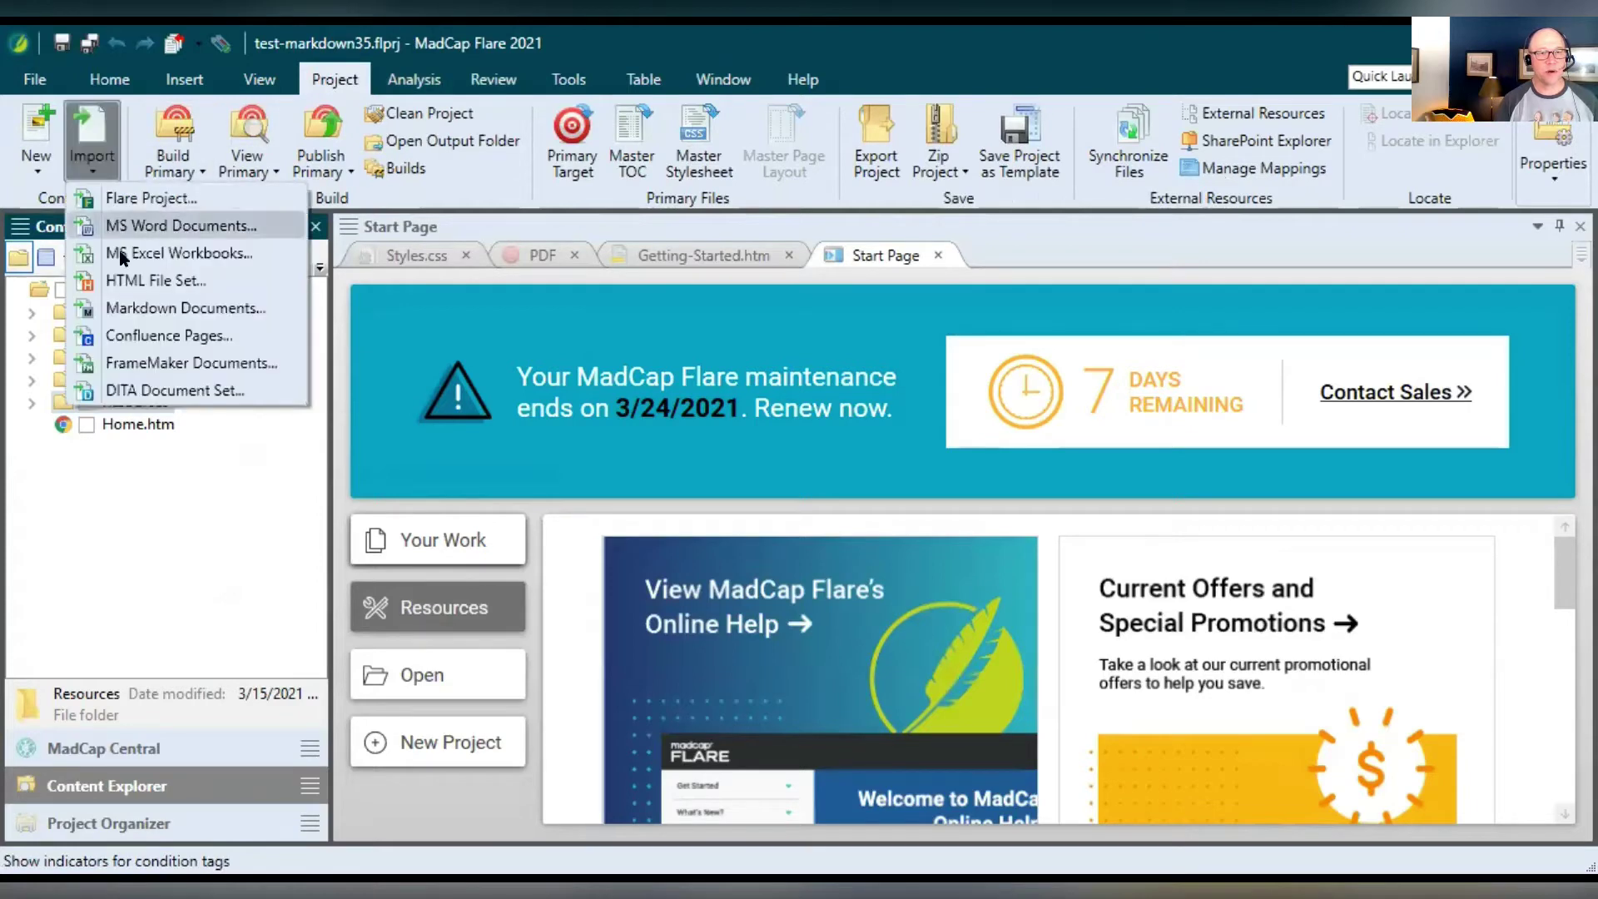
left_click(166, 308)
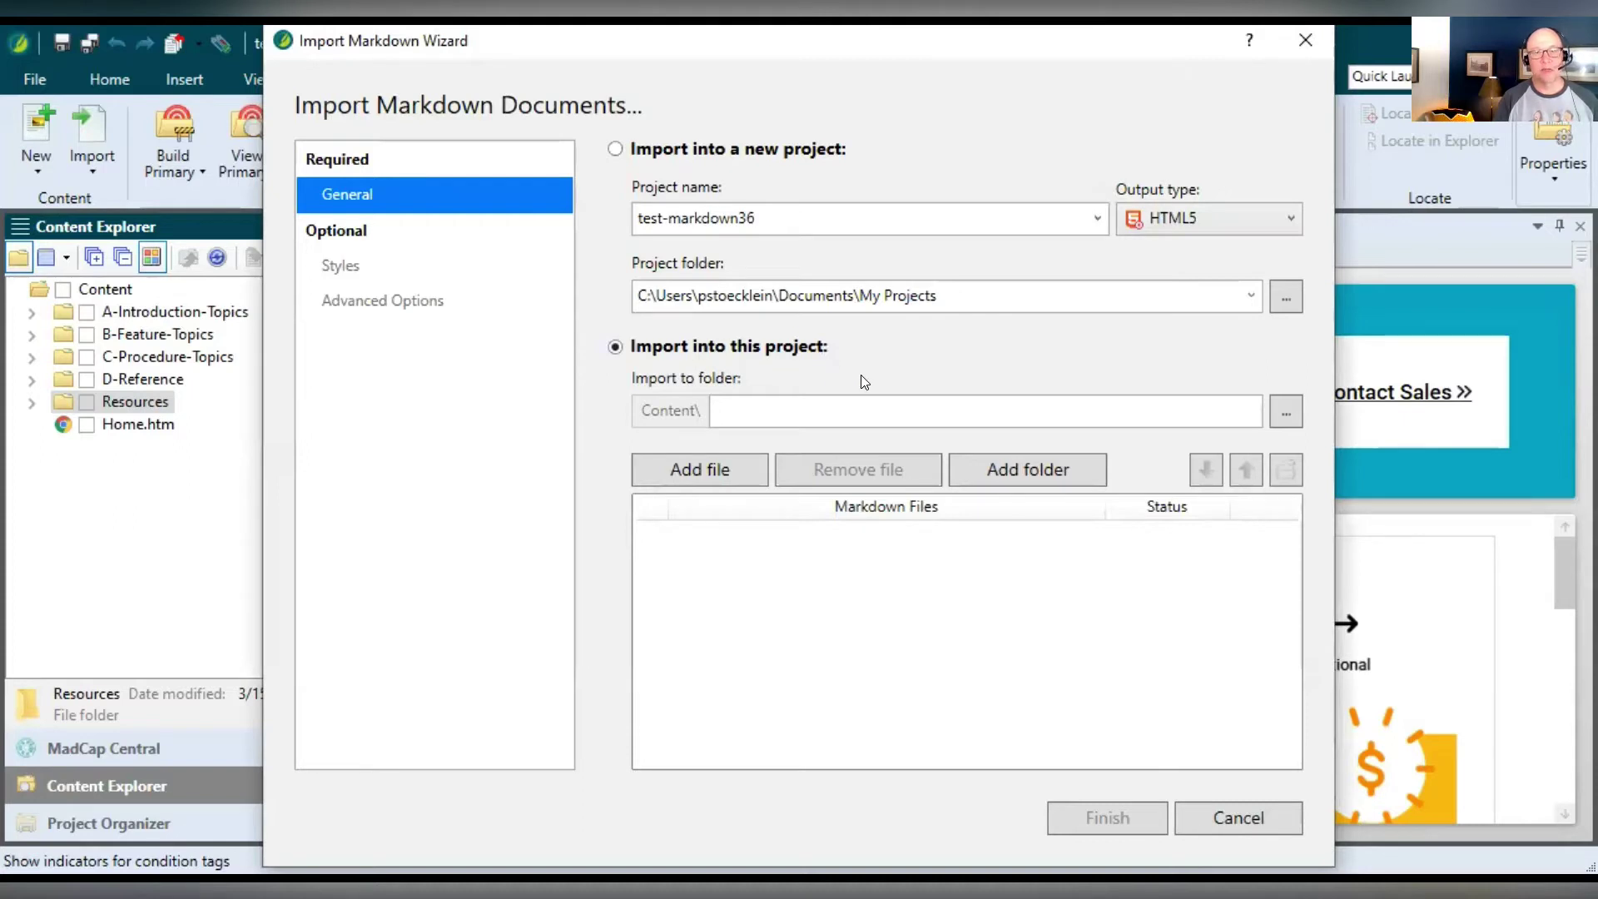
left_click(614, 148)
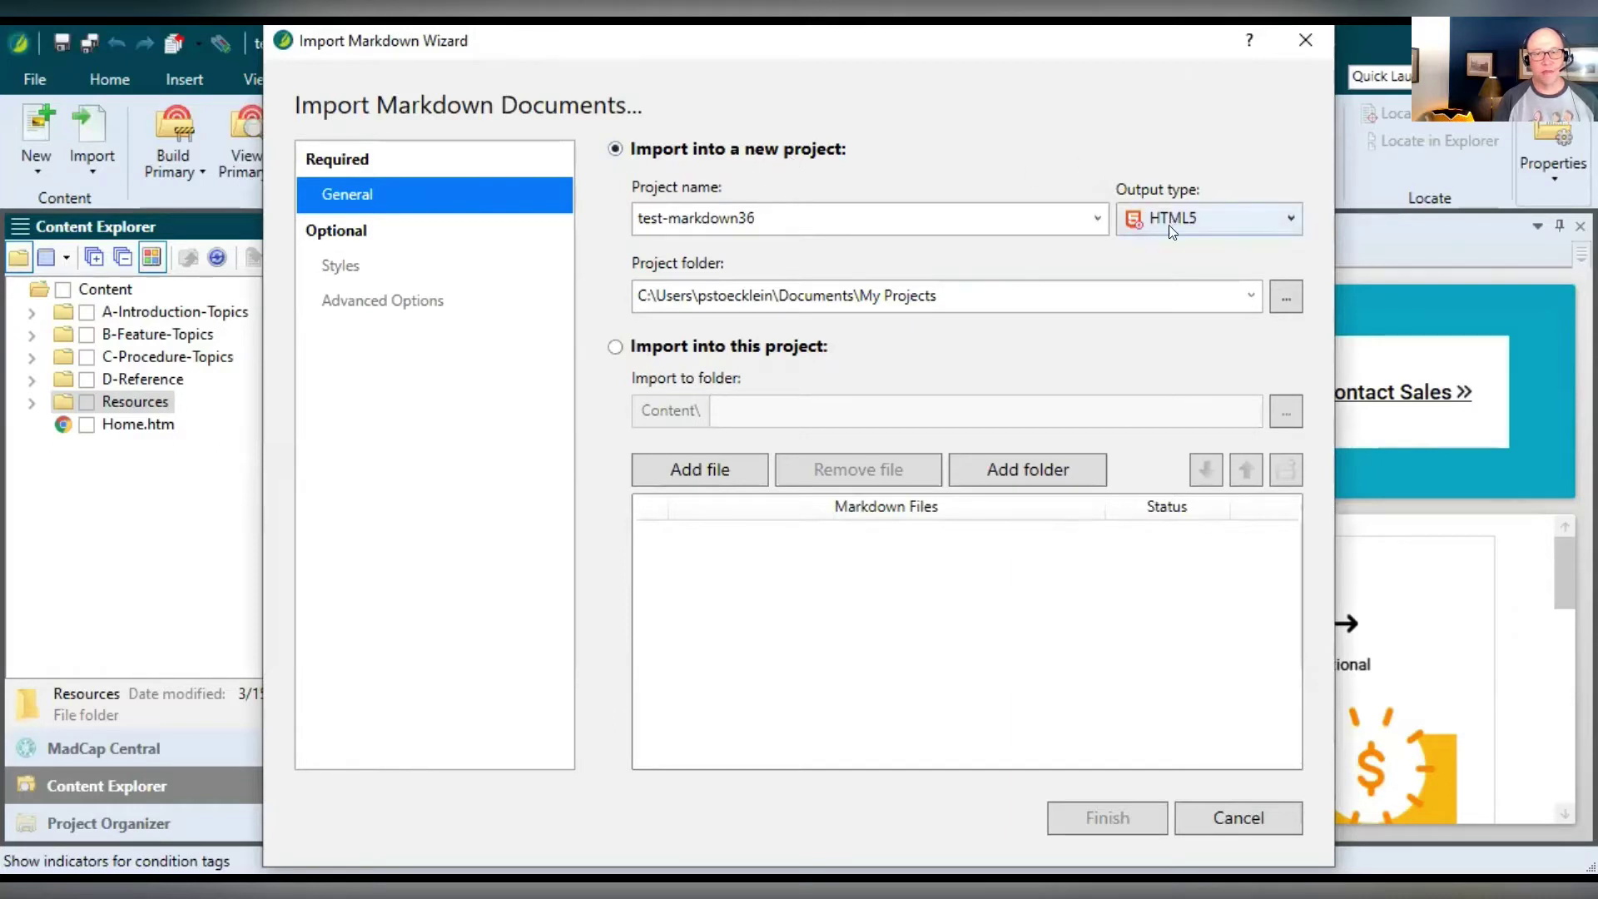
left_click(613, 347)
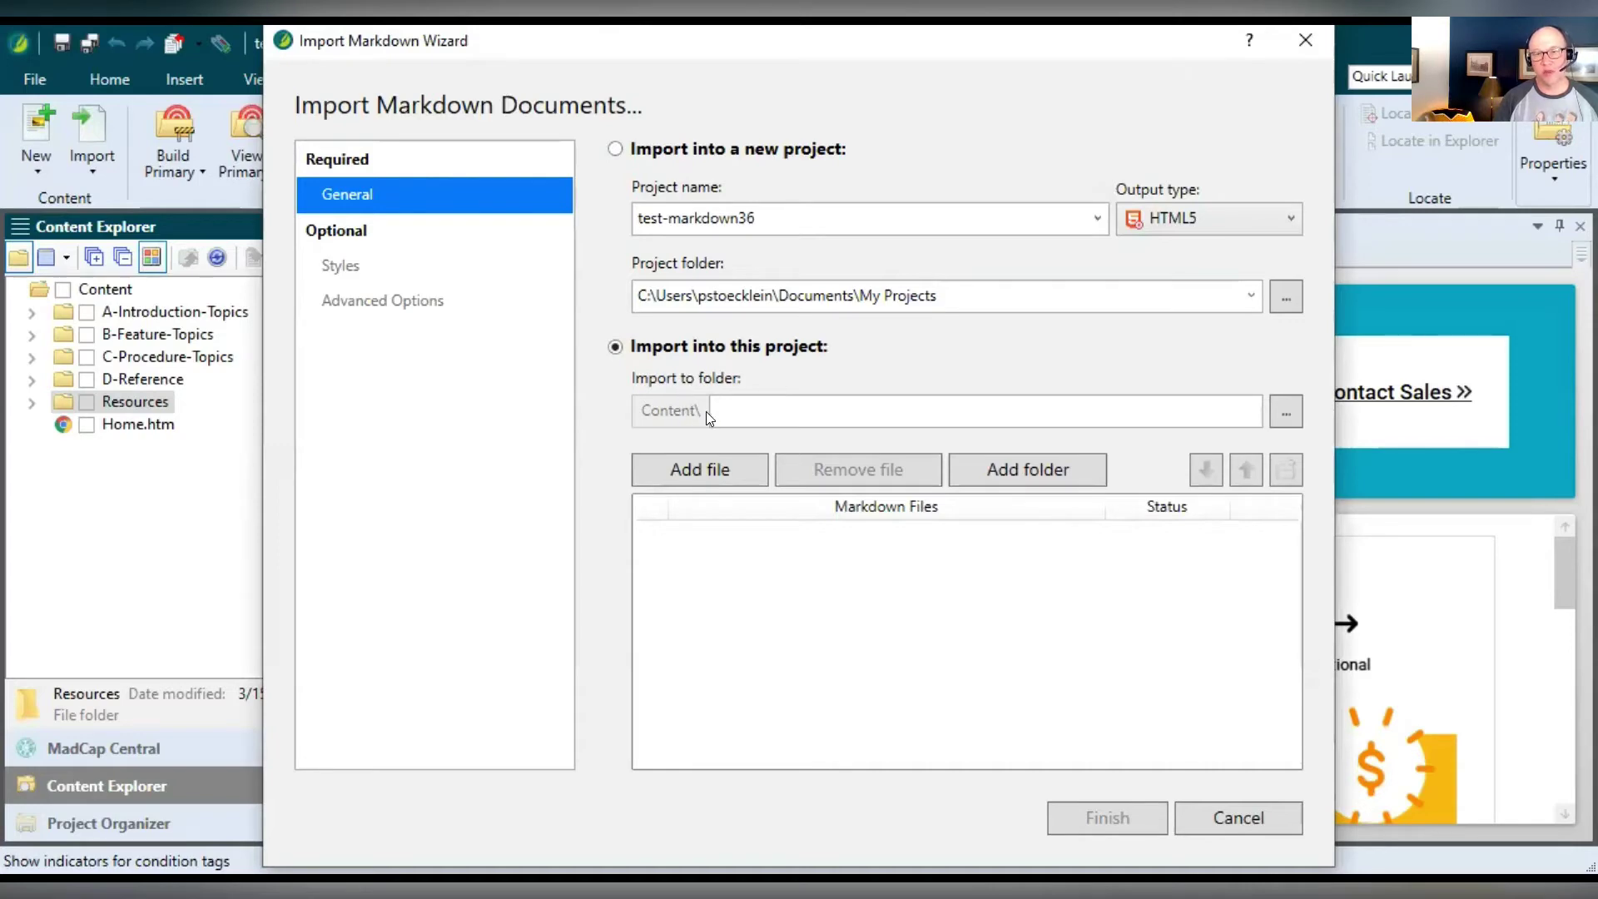
left_click(684, 409)
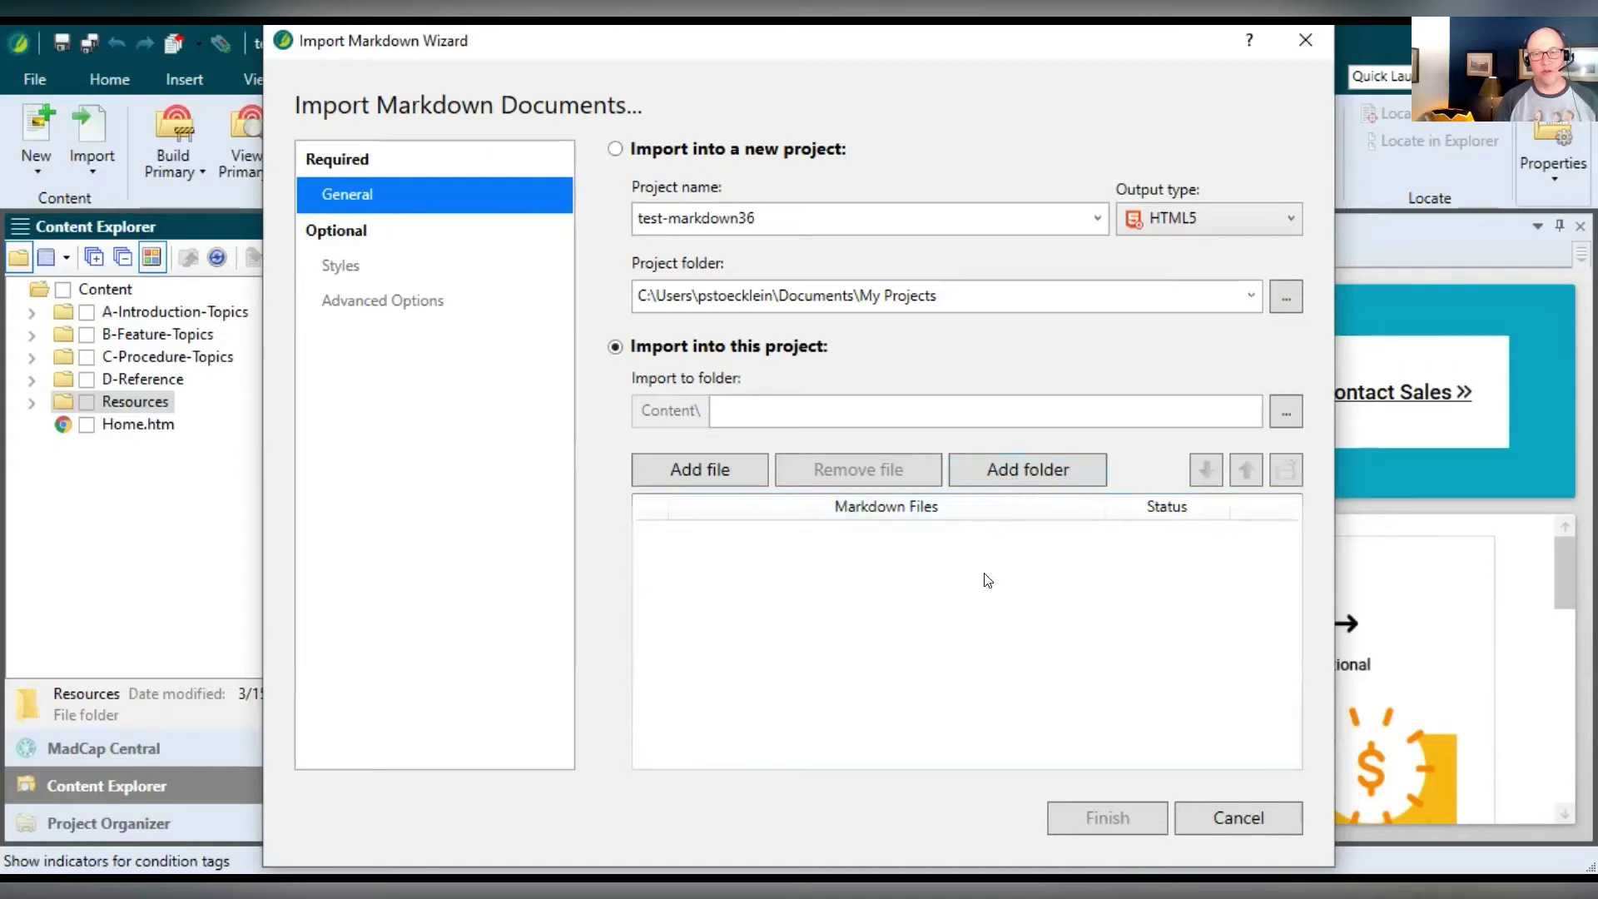
Add My-Markdown-File.md and My-Markdown-File2.md to the import list.
left_click(690, 470)
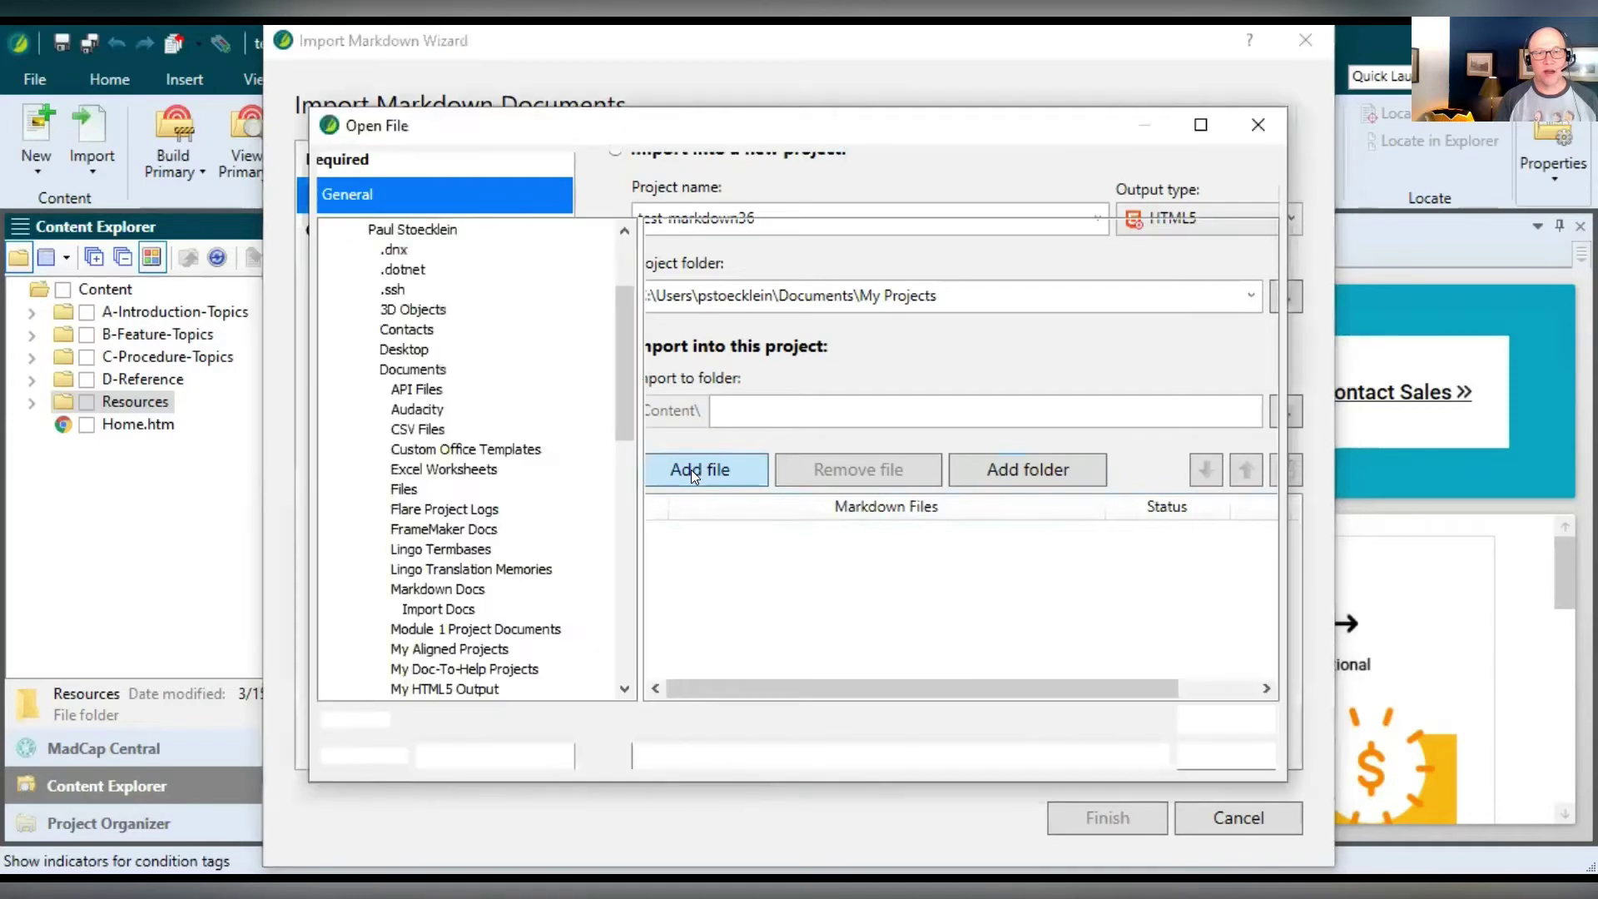
left_click(728, 263)
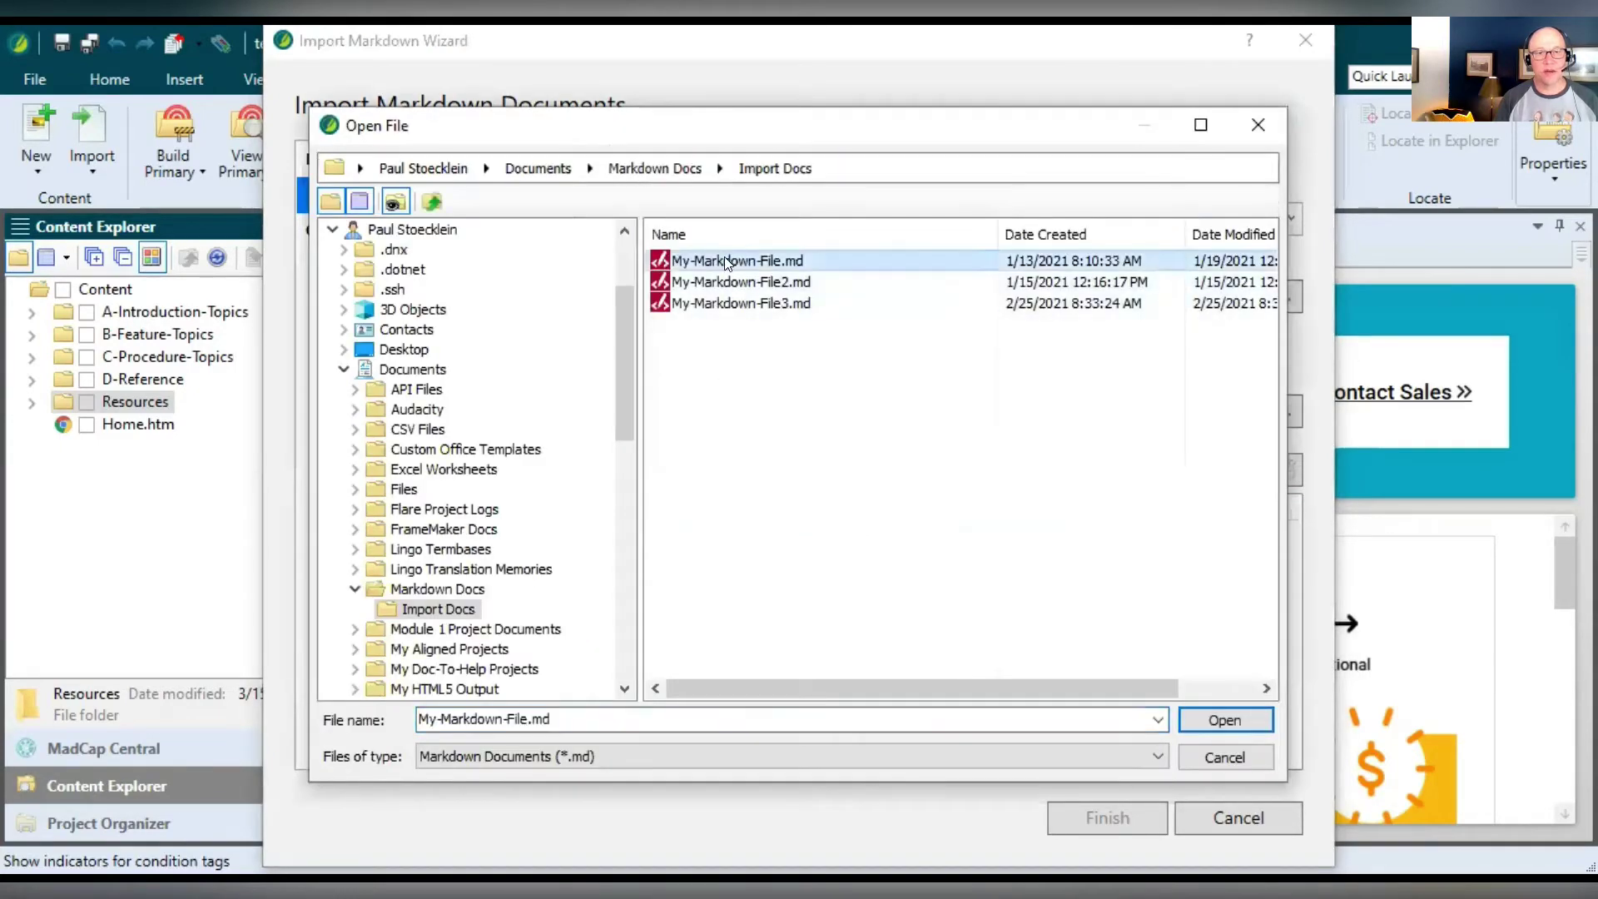
left_click(726, 282, "shift")
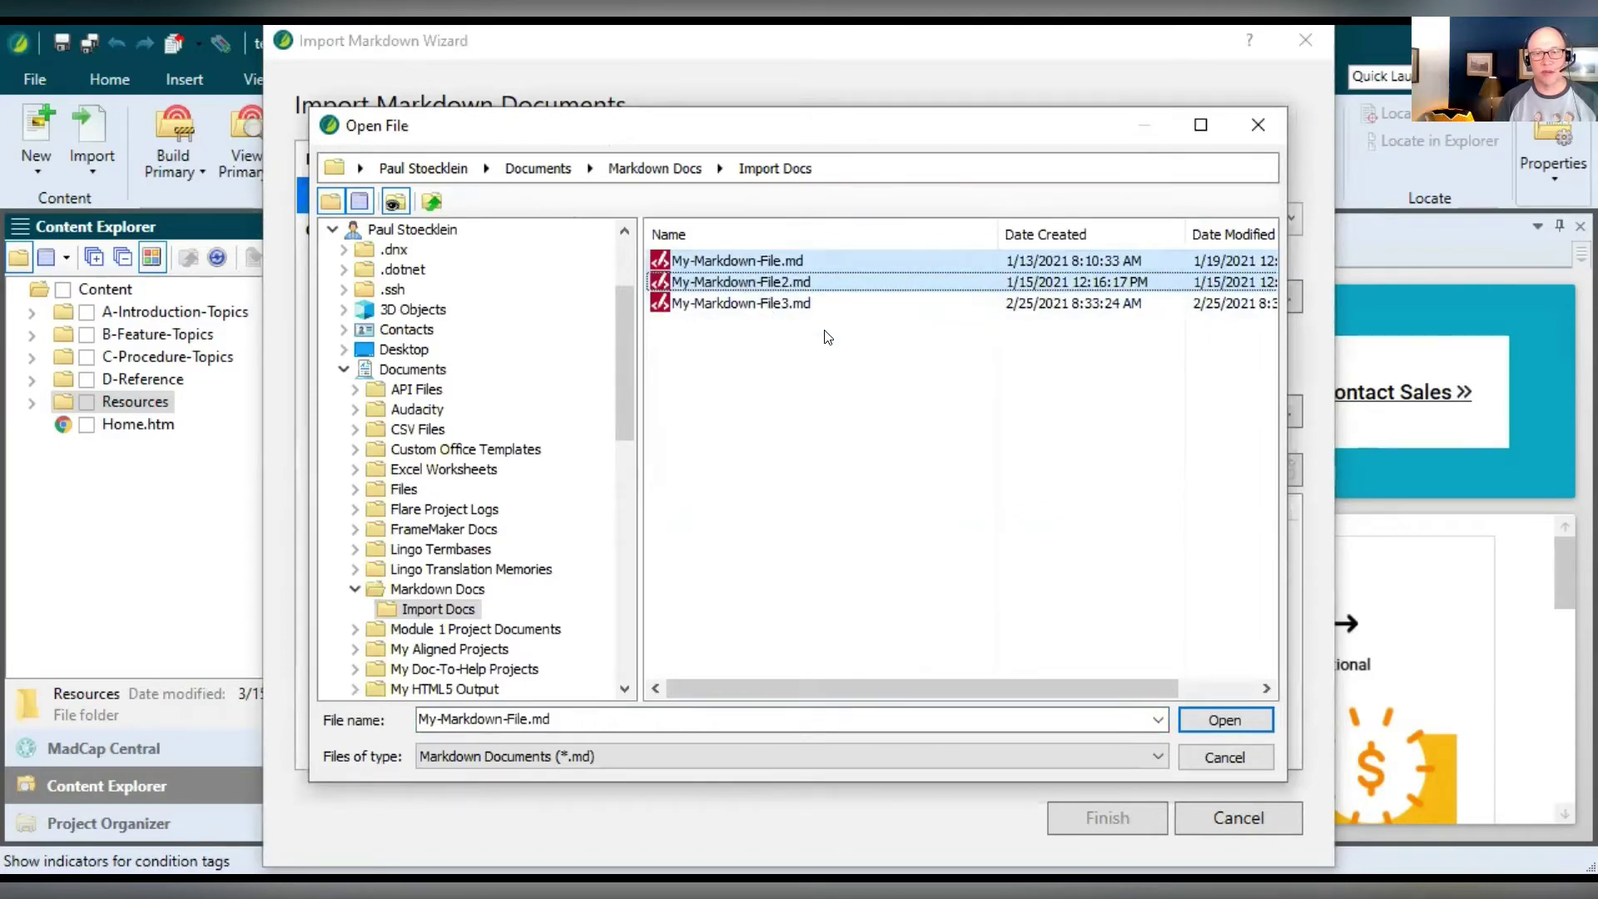
left_click(1228, 719)
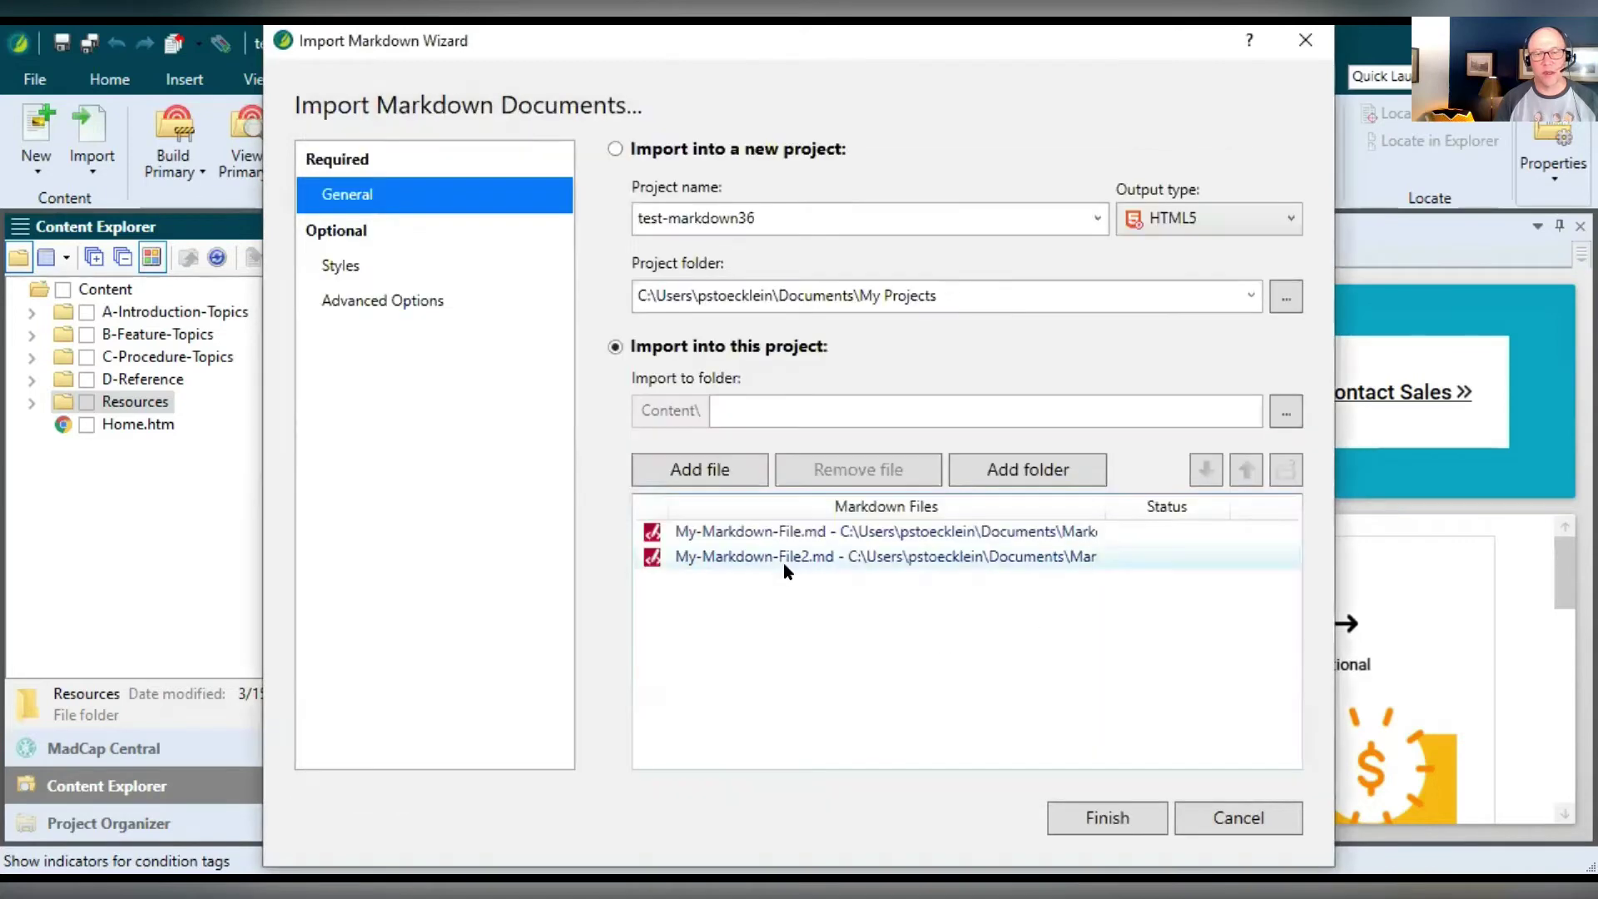
Move My-Markdown-File2.md up and back to second place, then go to the Styles page.
left_click(782, 563)
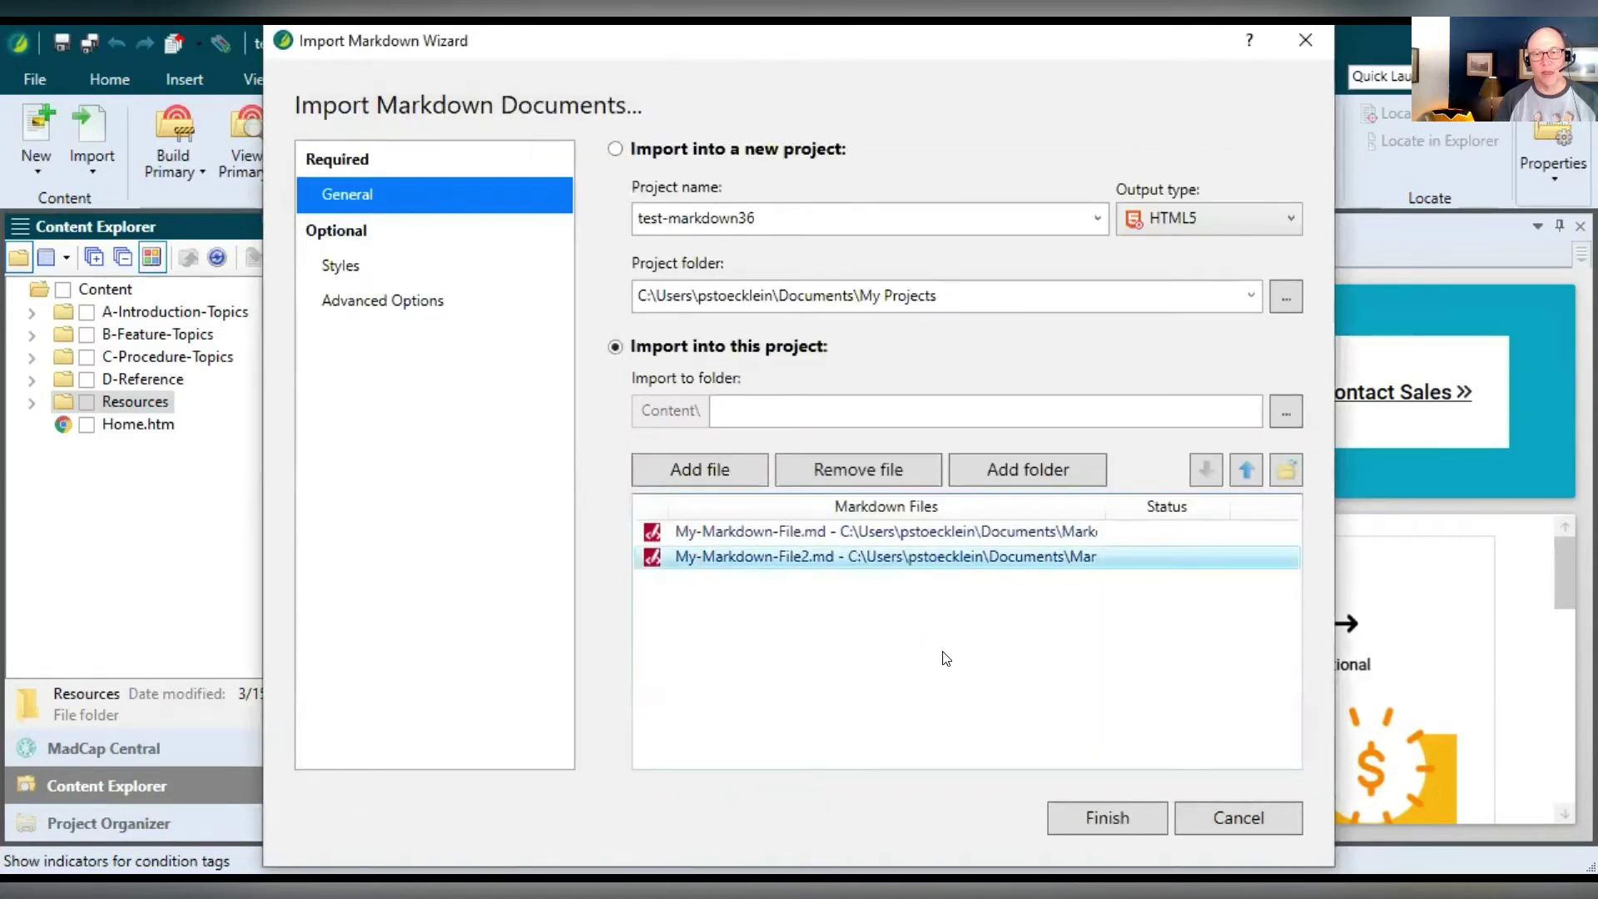
left_click(1247, 468)
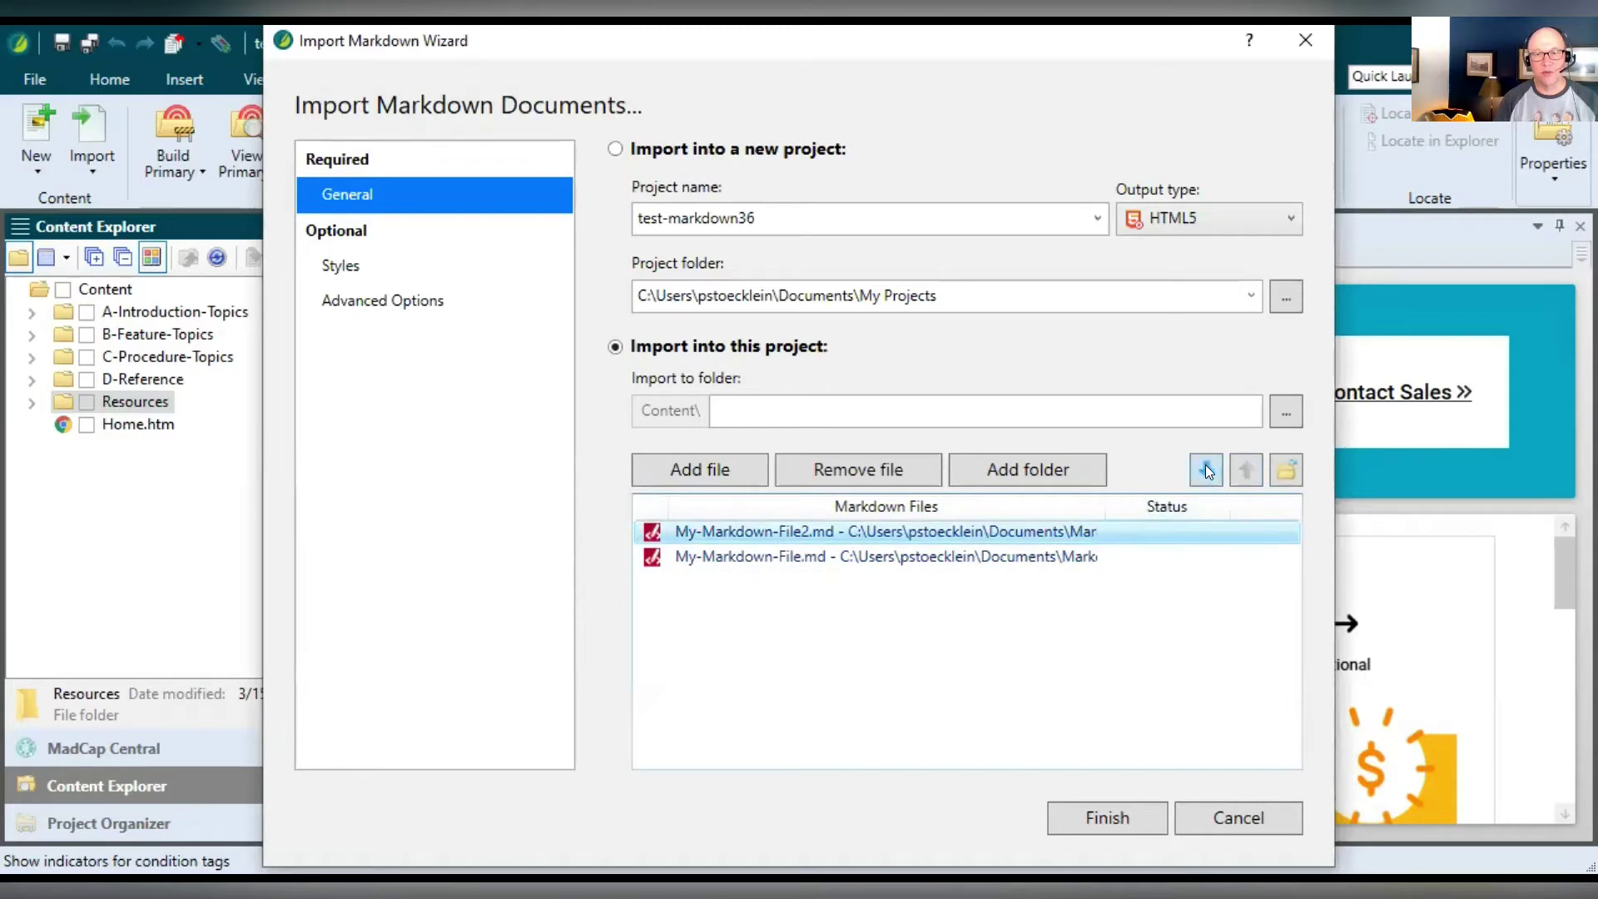
left_click(1205, 469)
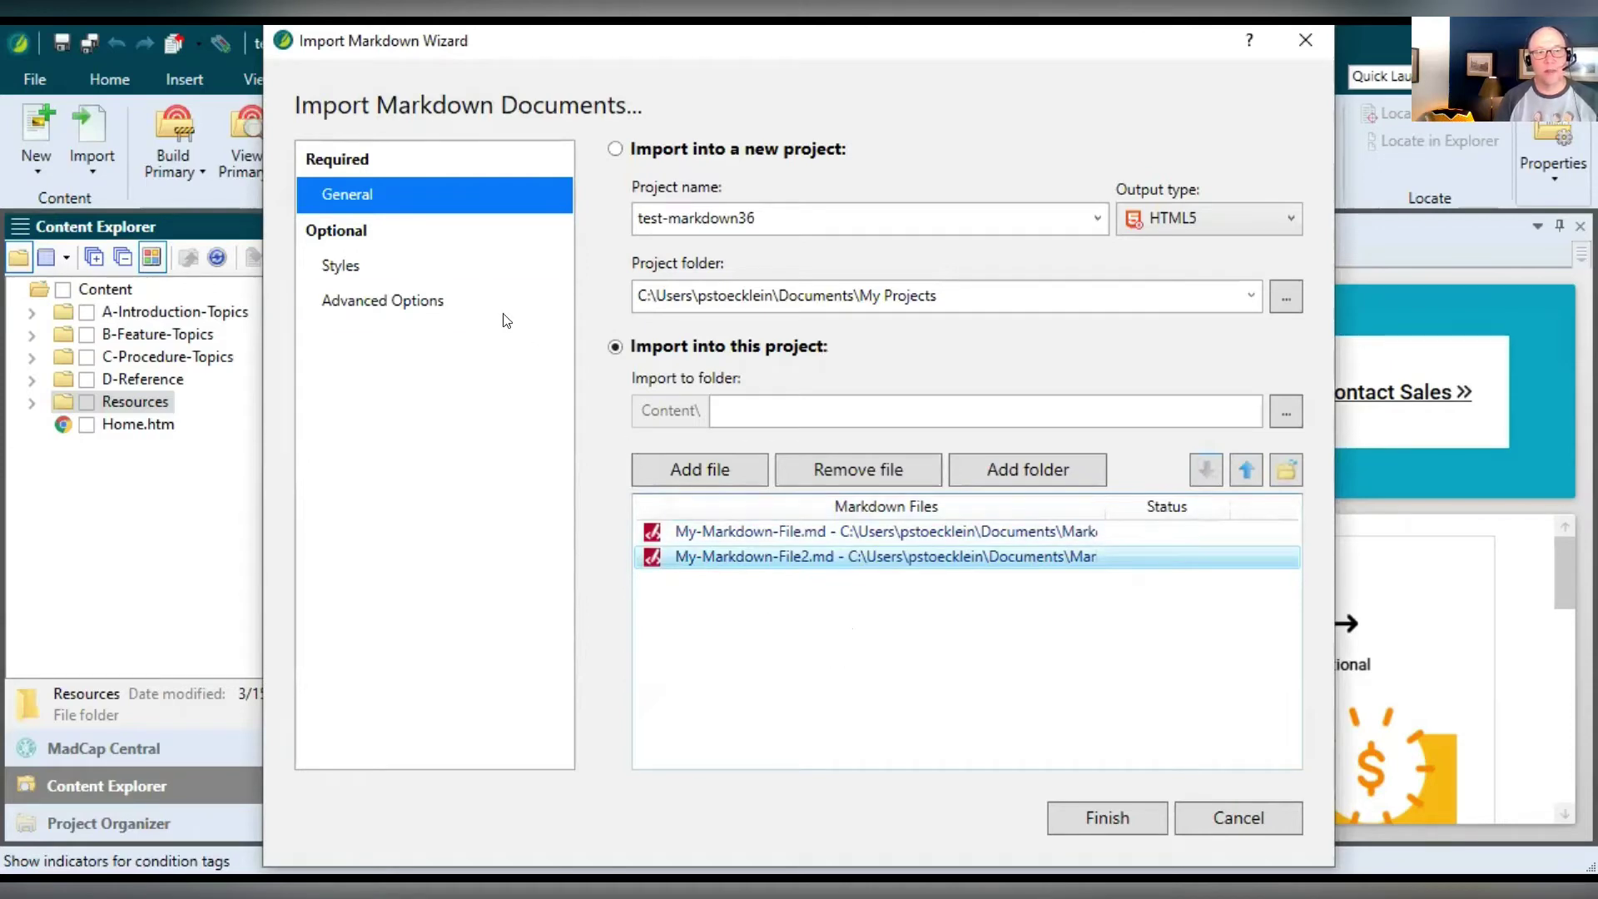
left_click(368, 268)
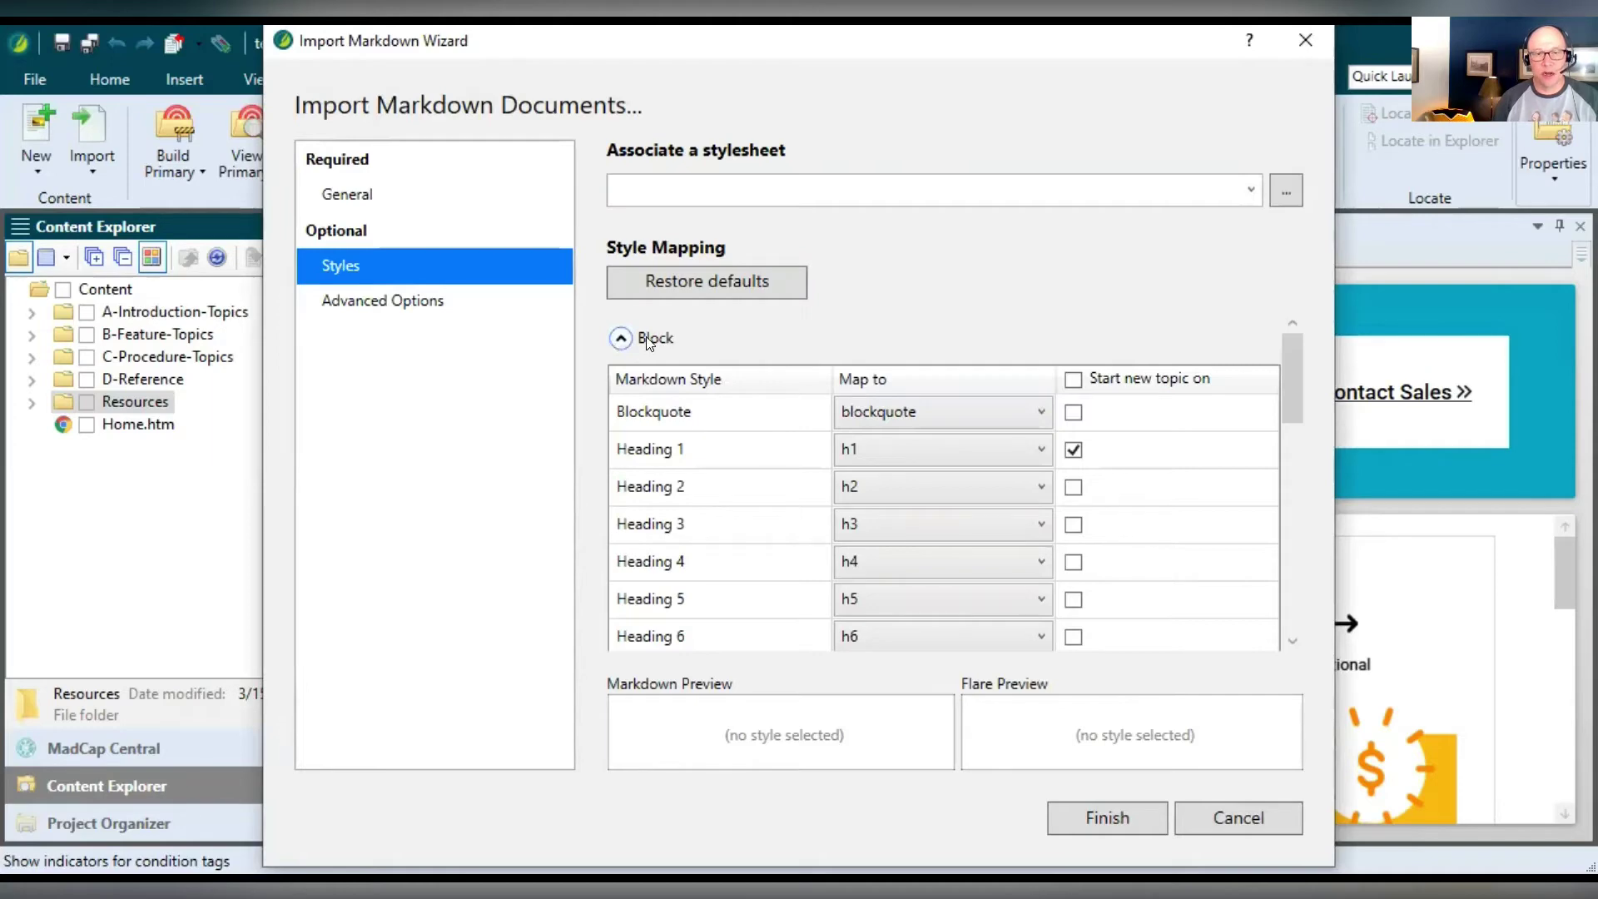
Collapse the Block, List, Definition List and Inline mapping groups, then re-expand Inline and Block.
left_click(623, 340)
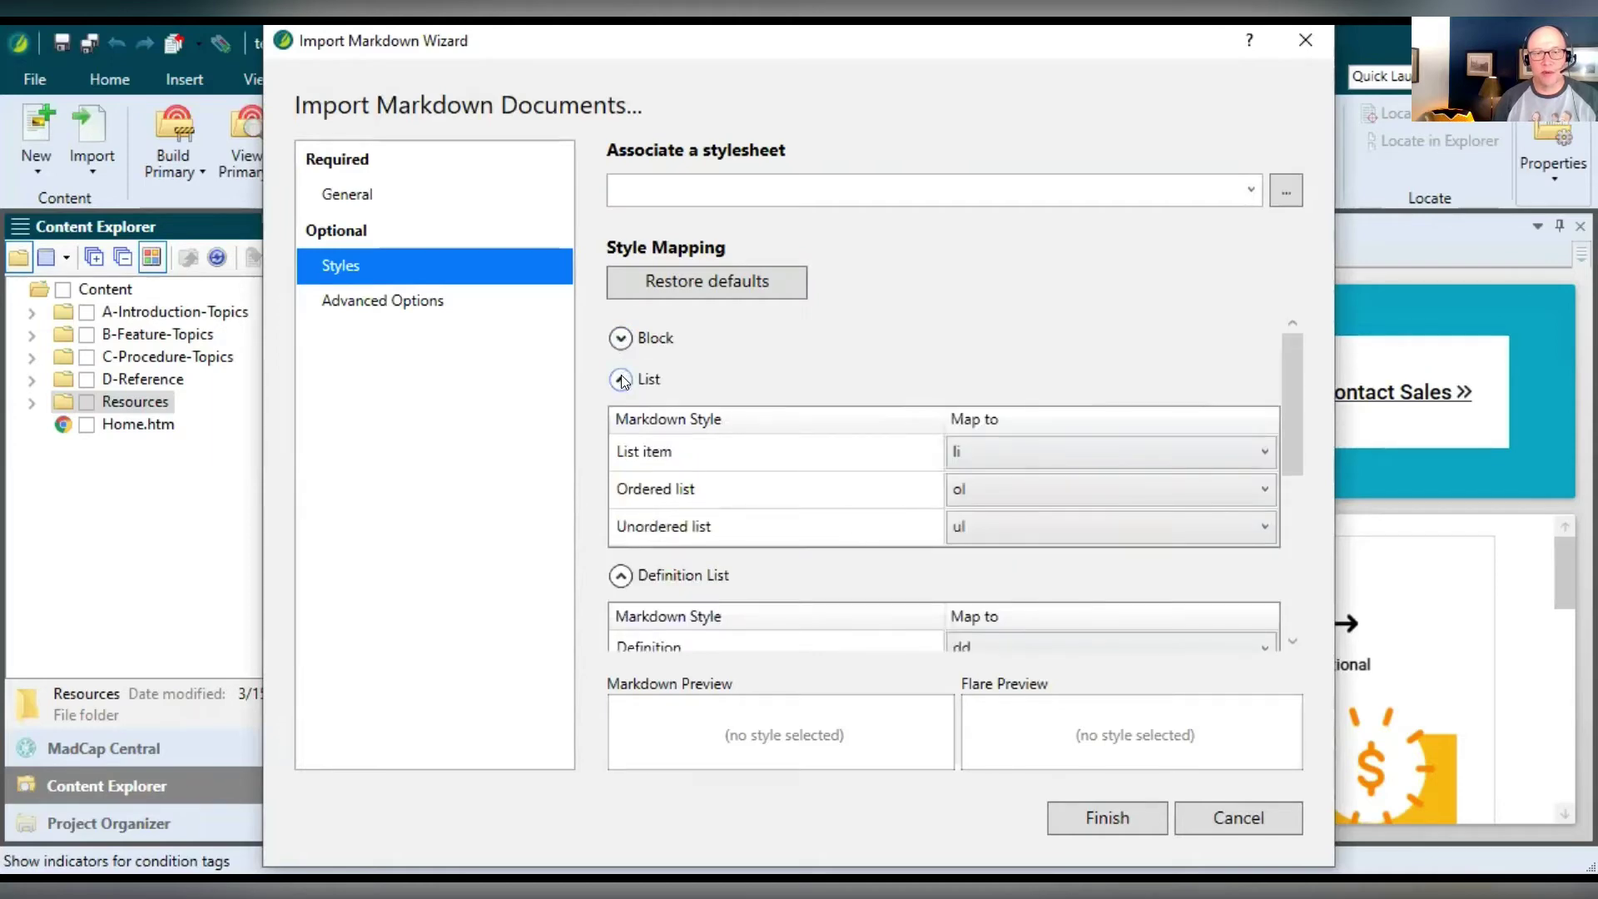
left_click(621, 377)
left_click(621, 420)
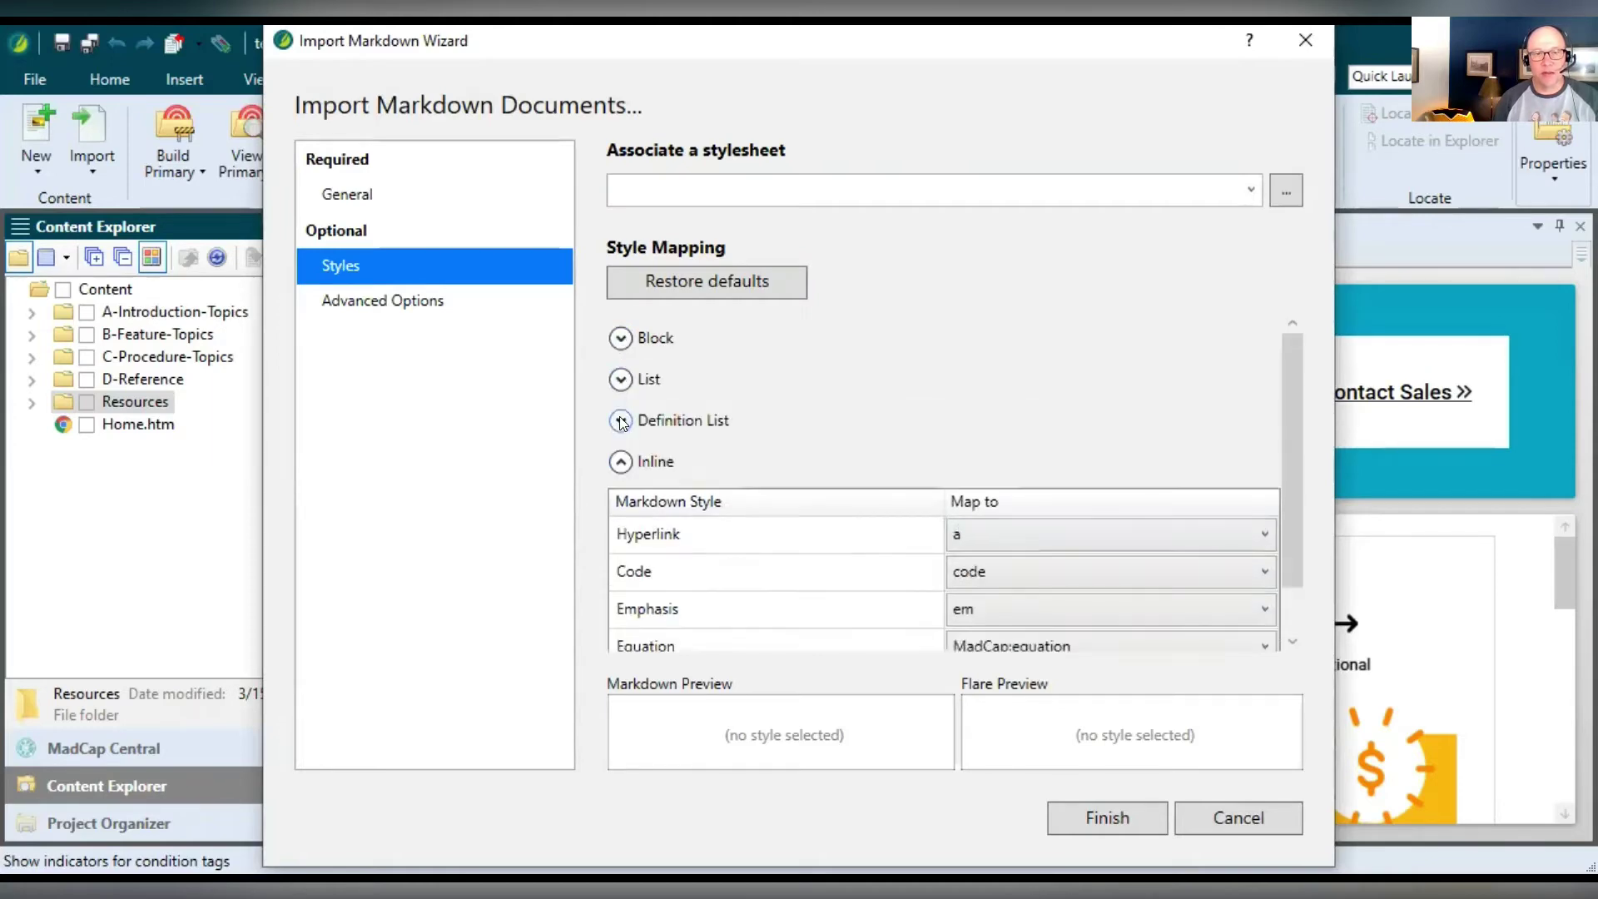
left_click(621, 462)
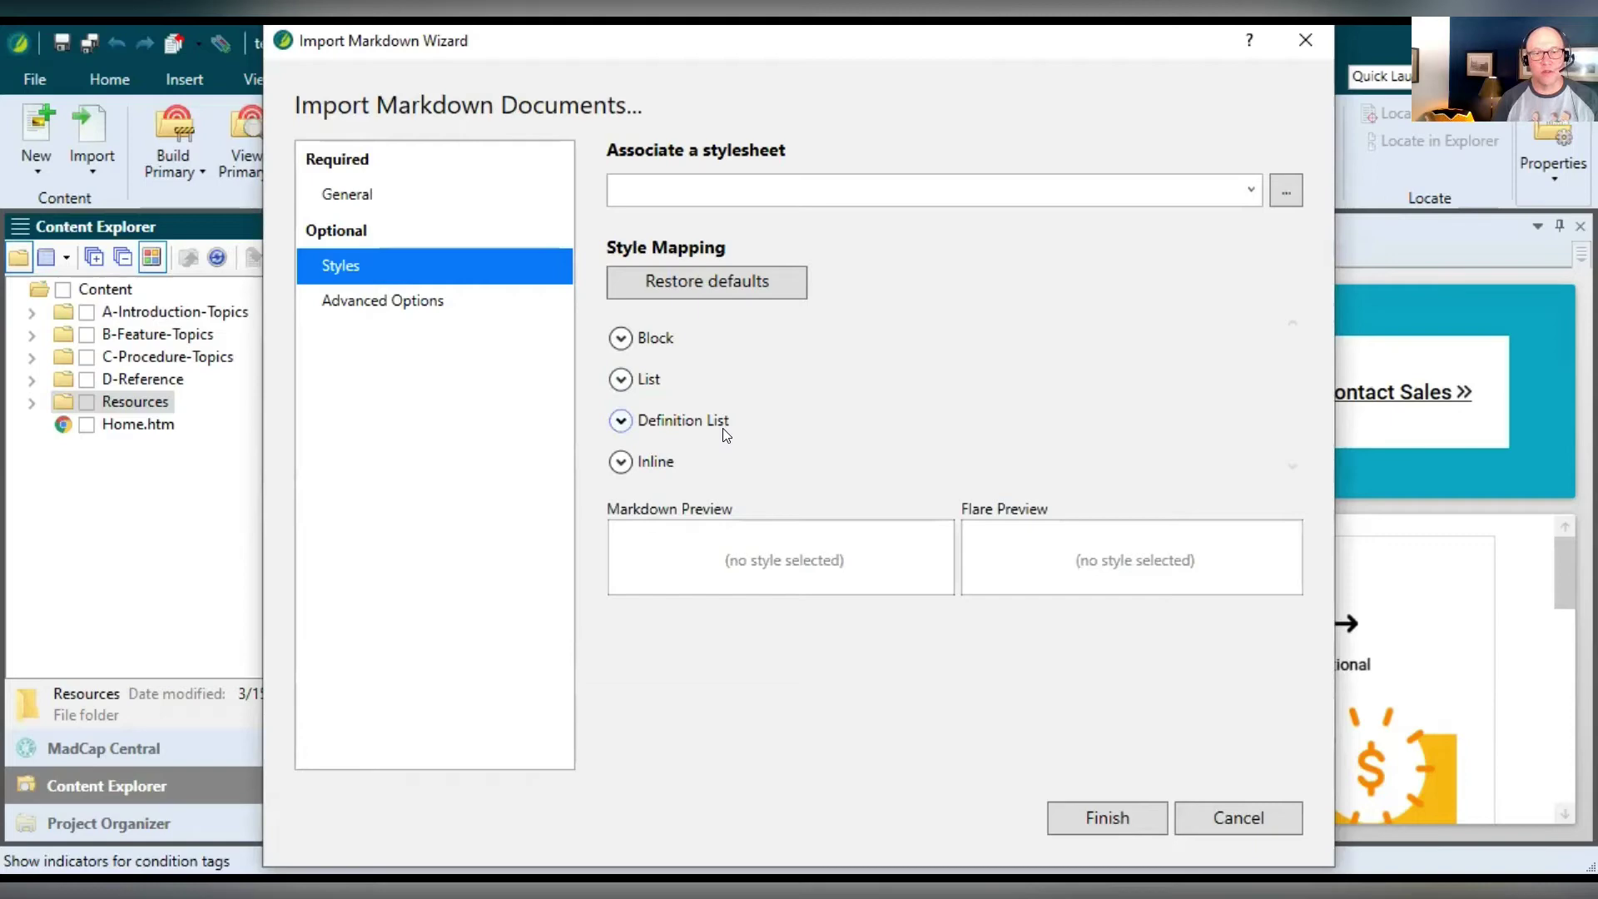
left_click(620, 462)
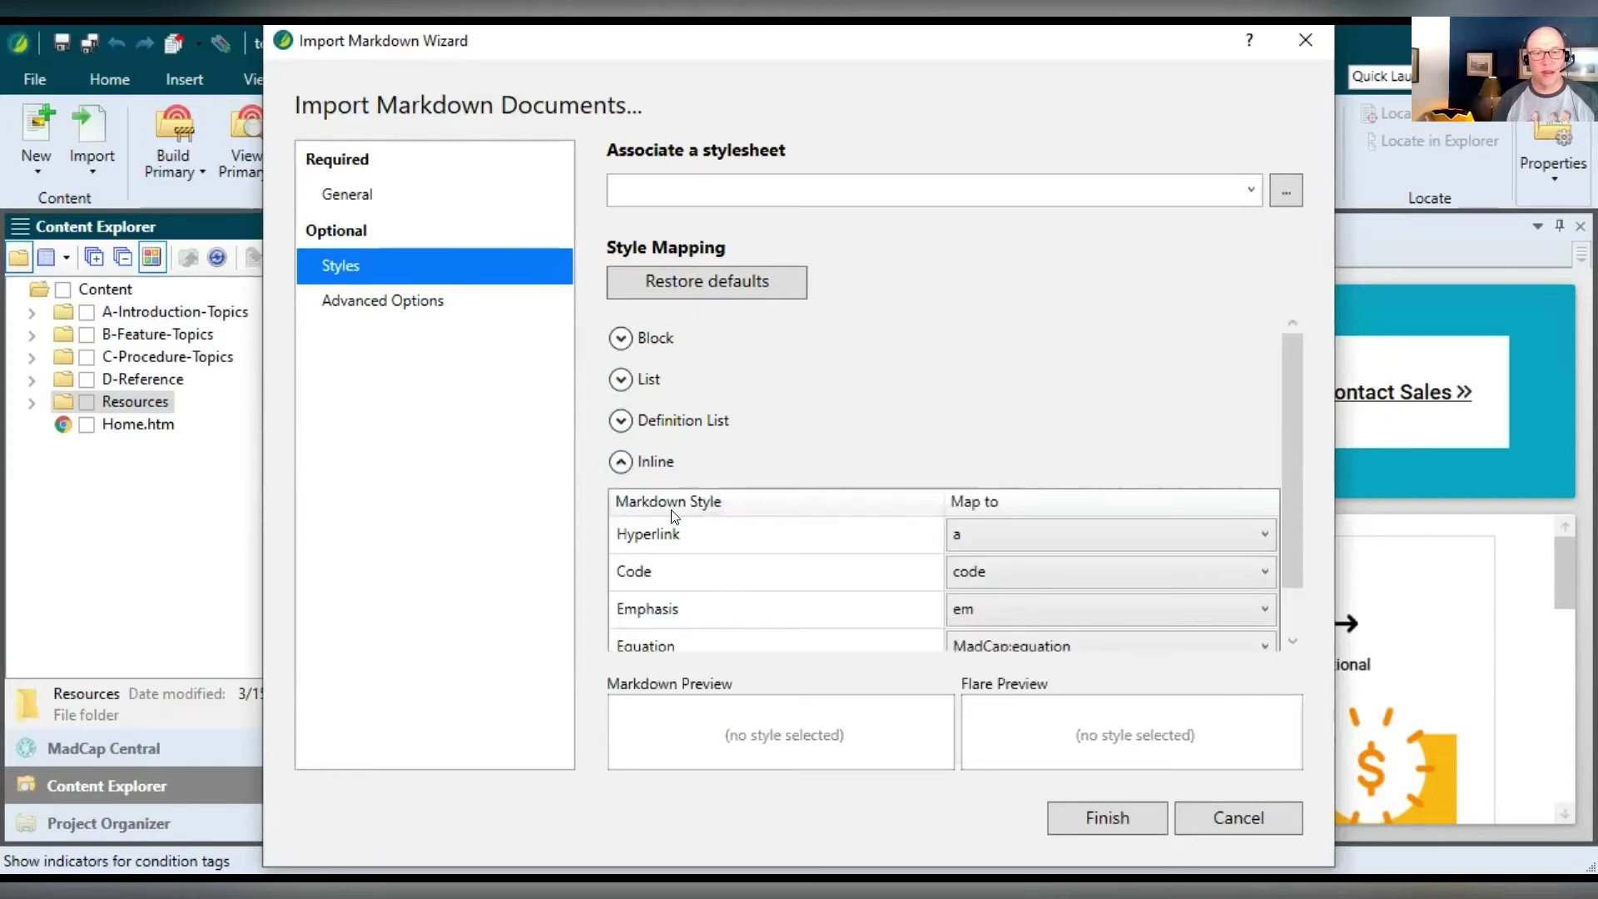
left_click(621, 339)
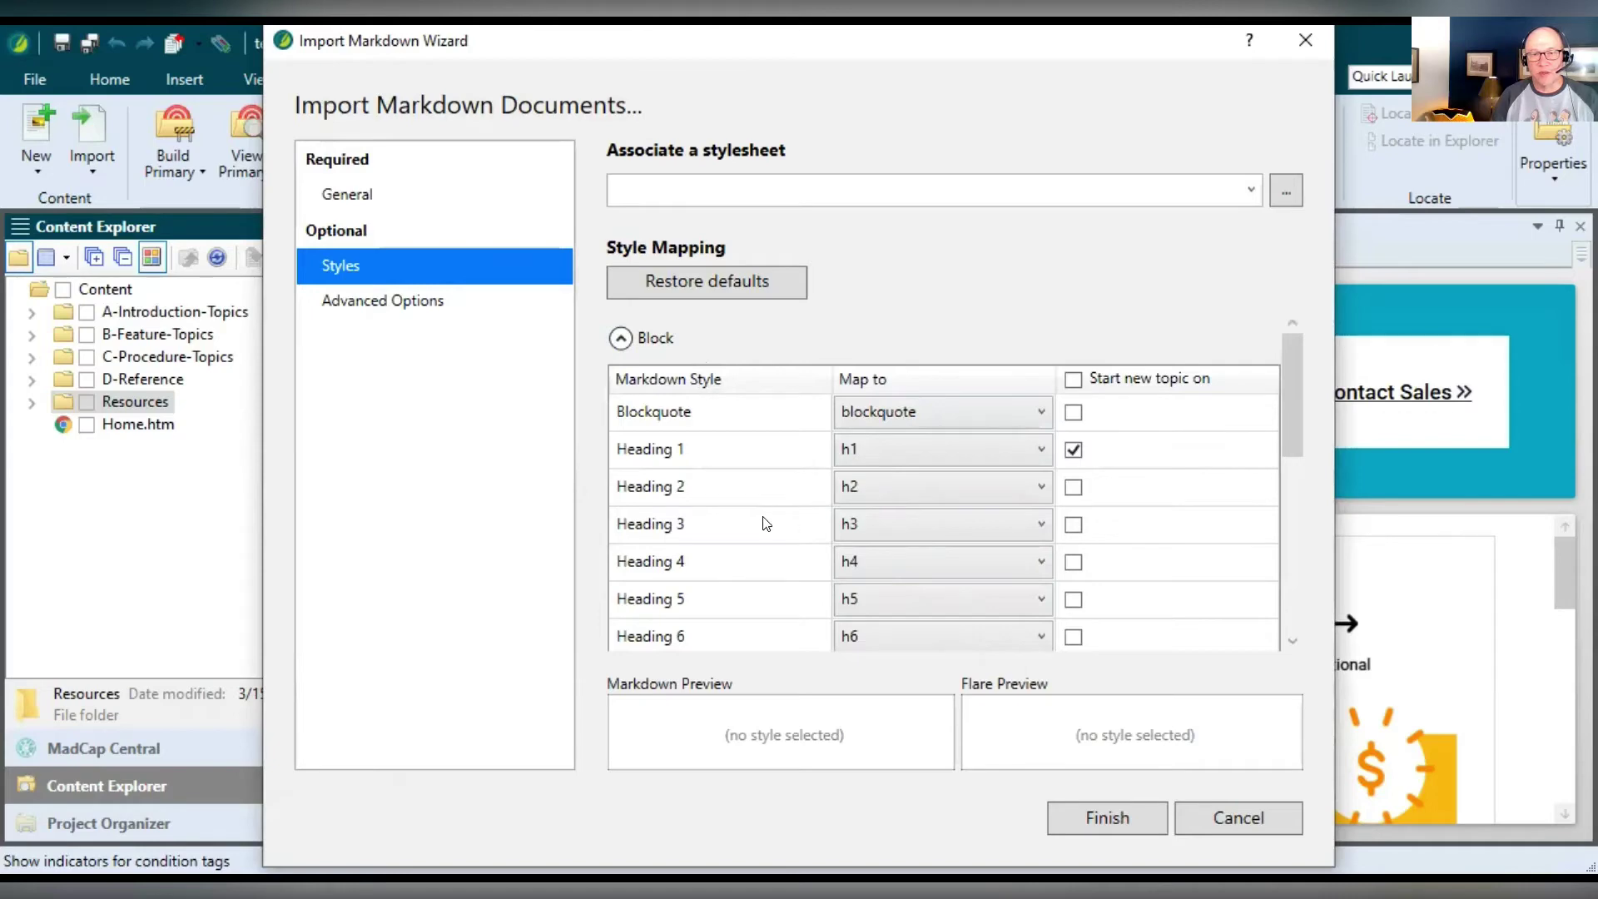
Keep Paragraph mapped to p and make Heading 2 start a new topic.
scroll(757, 522, "down", 5)
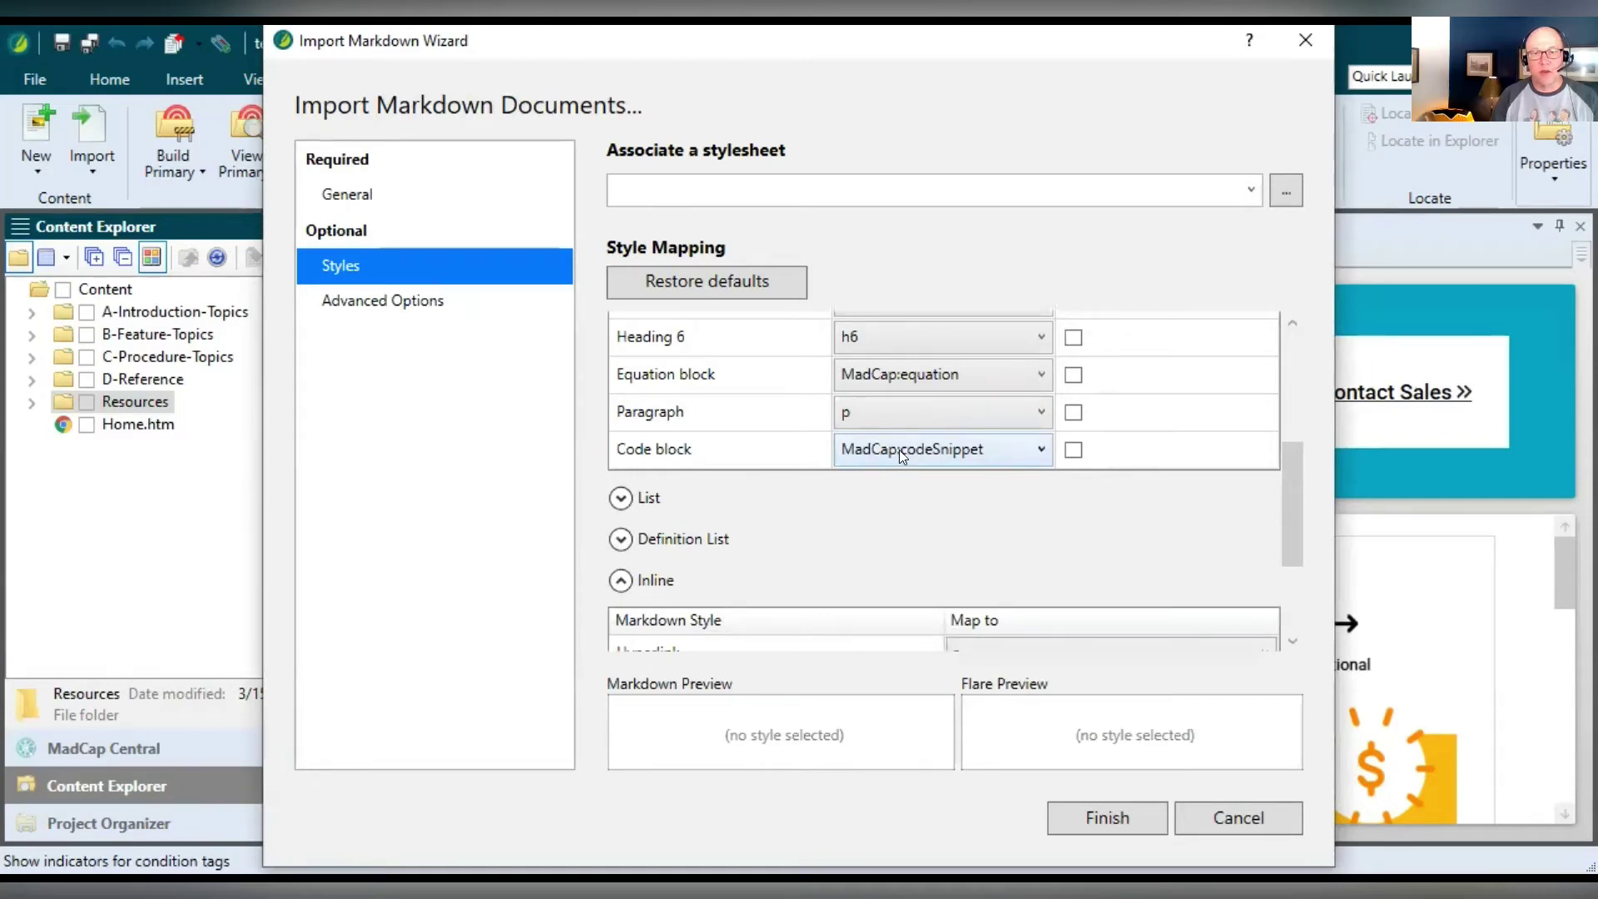
left_click(882, 410)
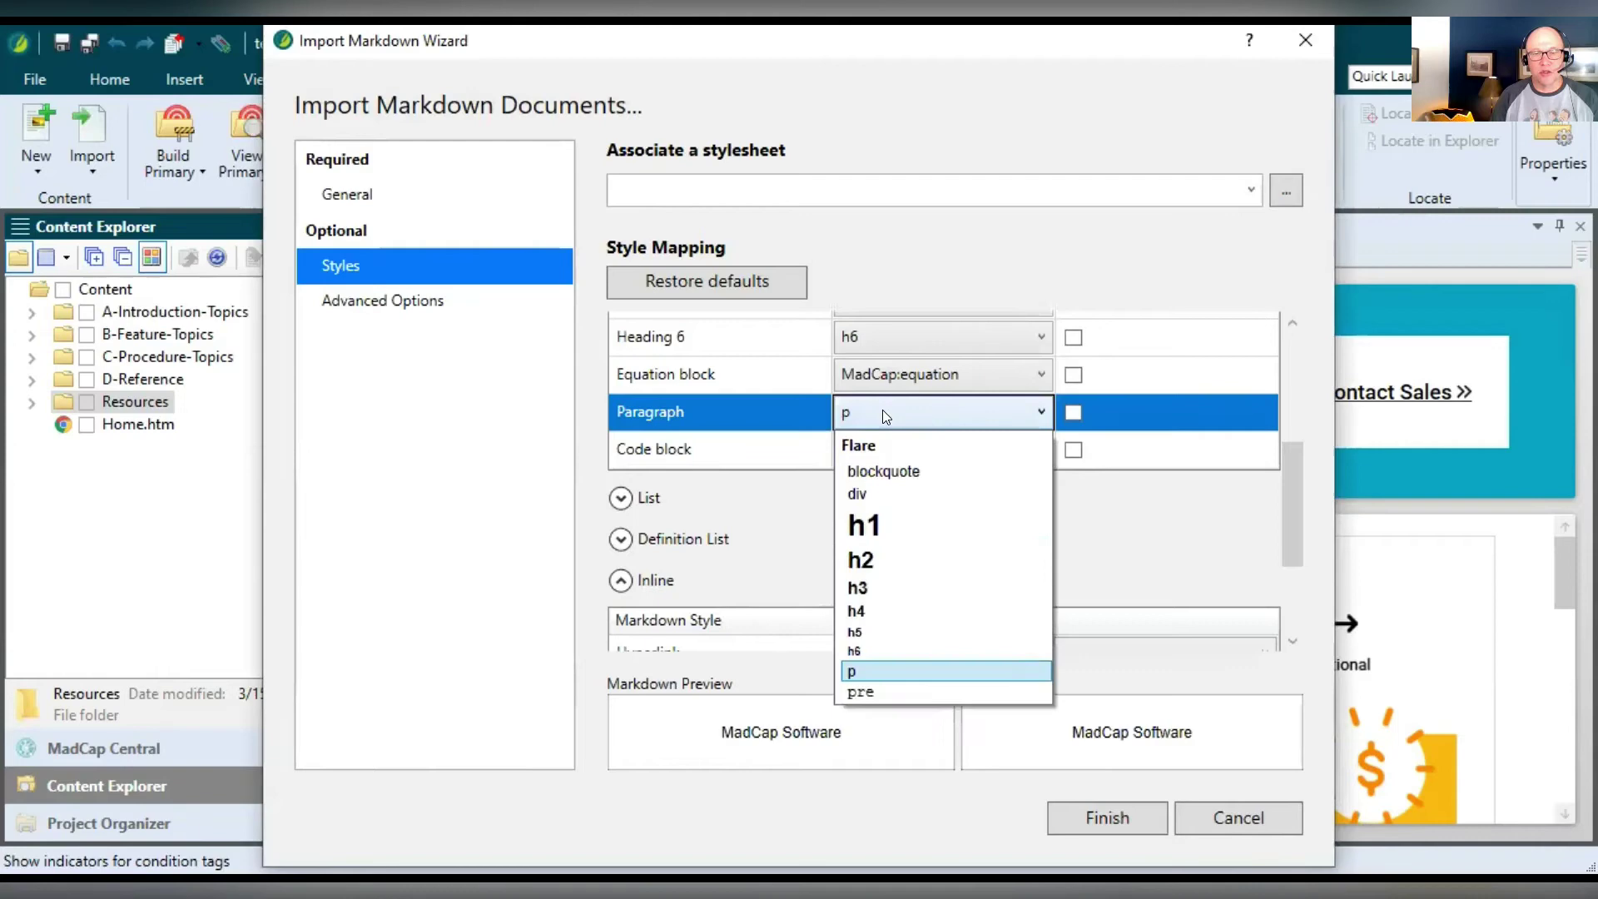
left_click(882, 409)
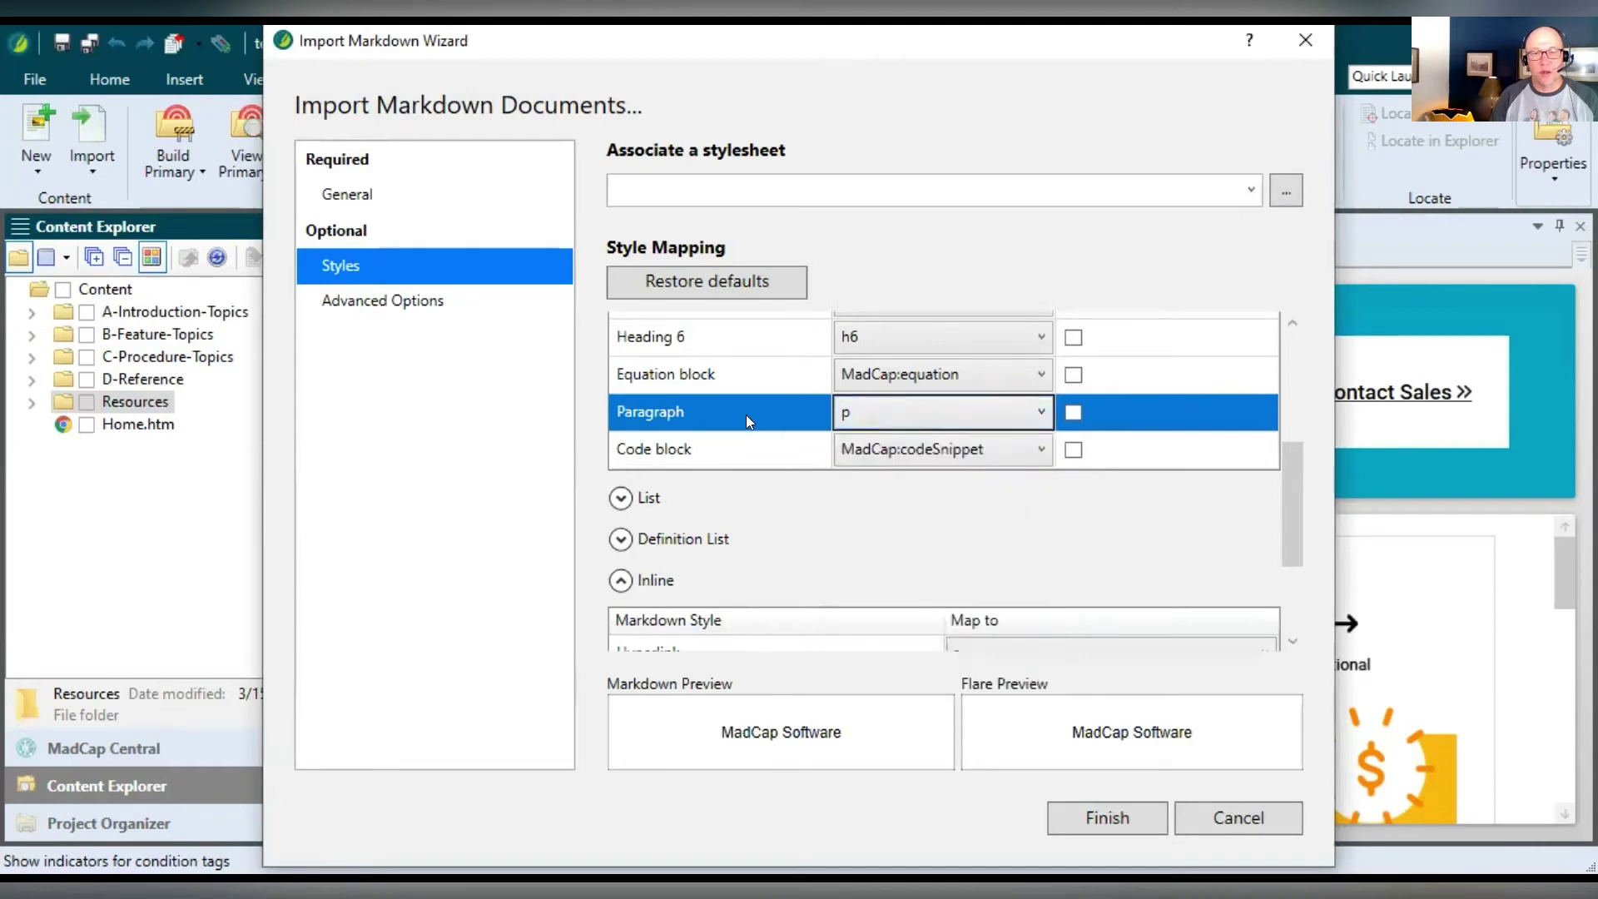
scroll(744, 416, "up", 5)
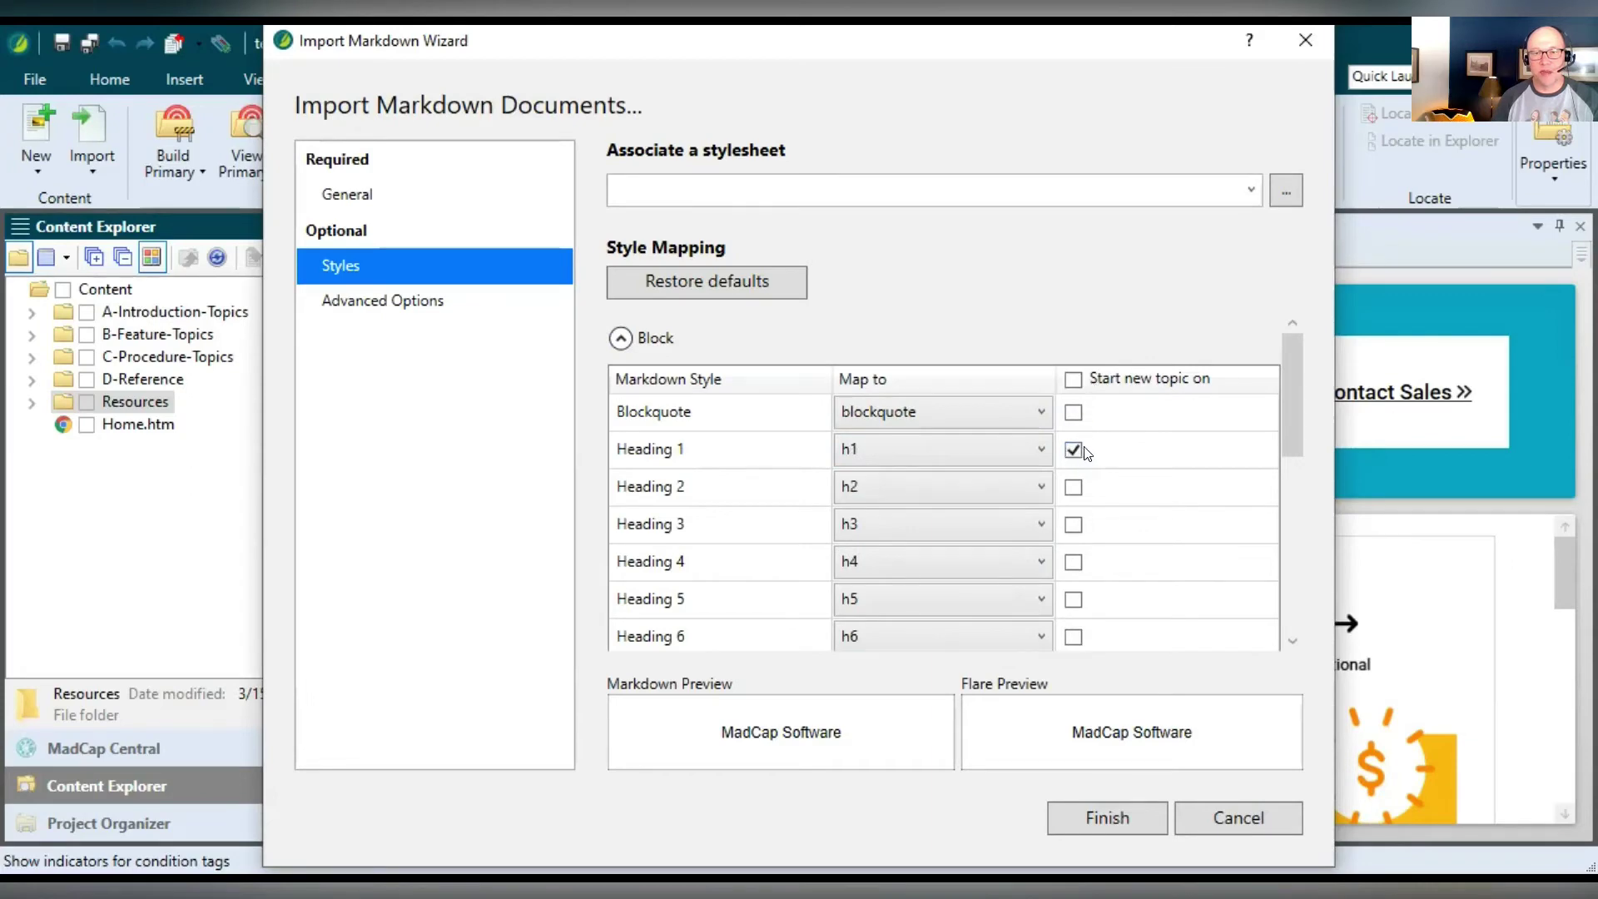
left_click(1074, 487)
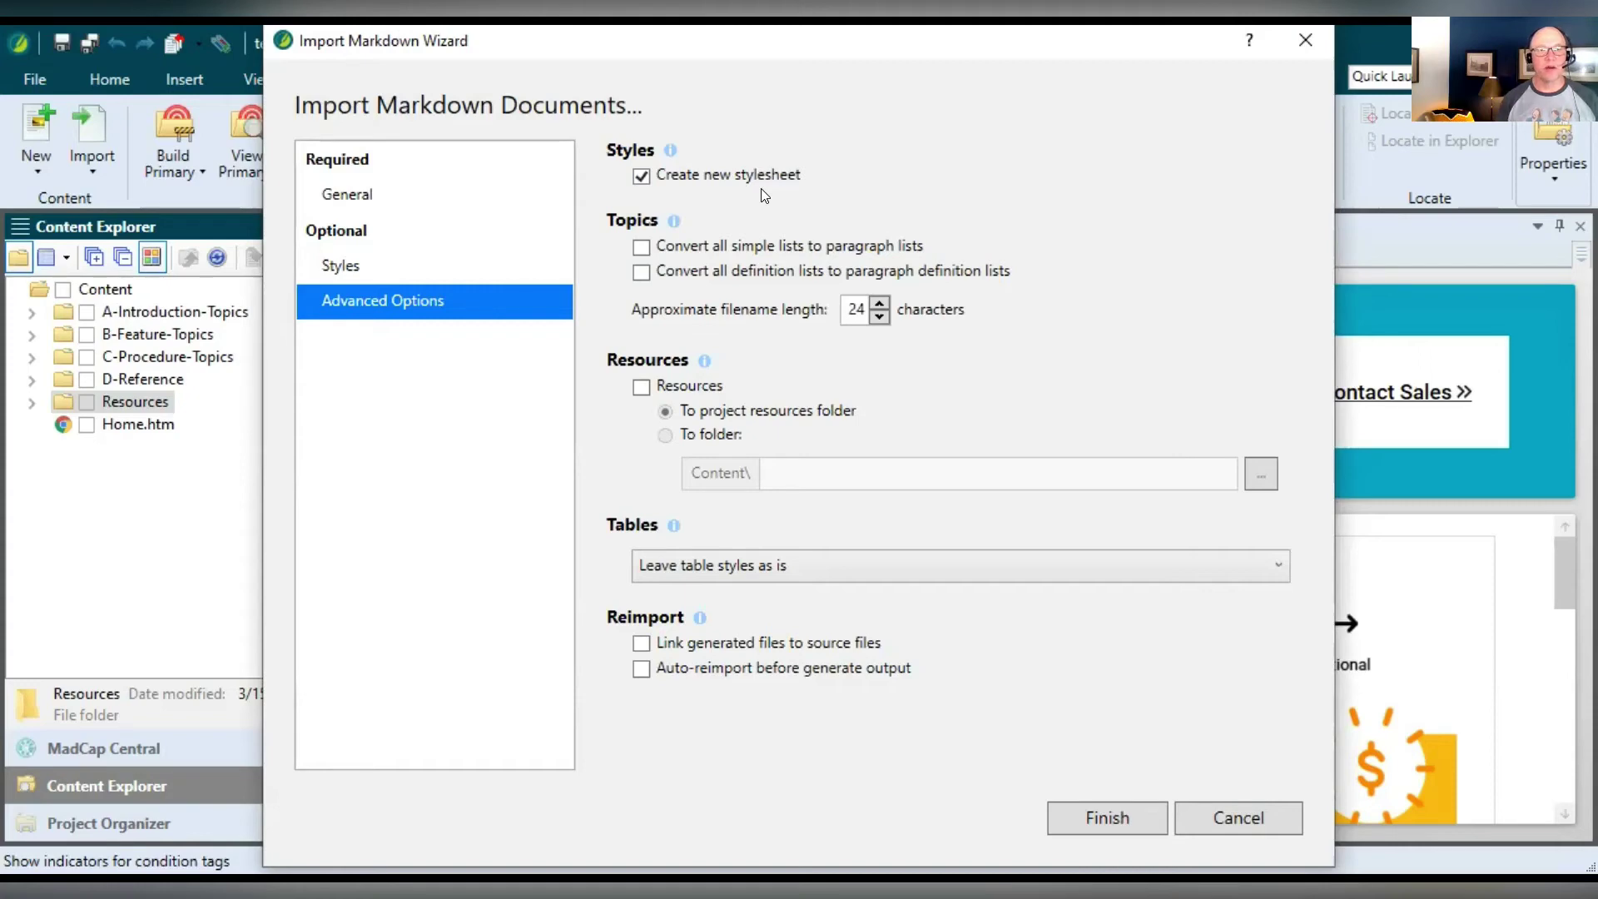
Turn off Create new stylesheet, and leave Resources unchecked with To folder selected.
left_click(641, 176)
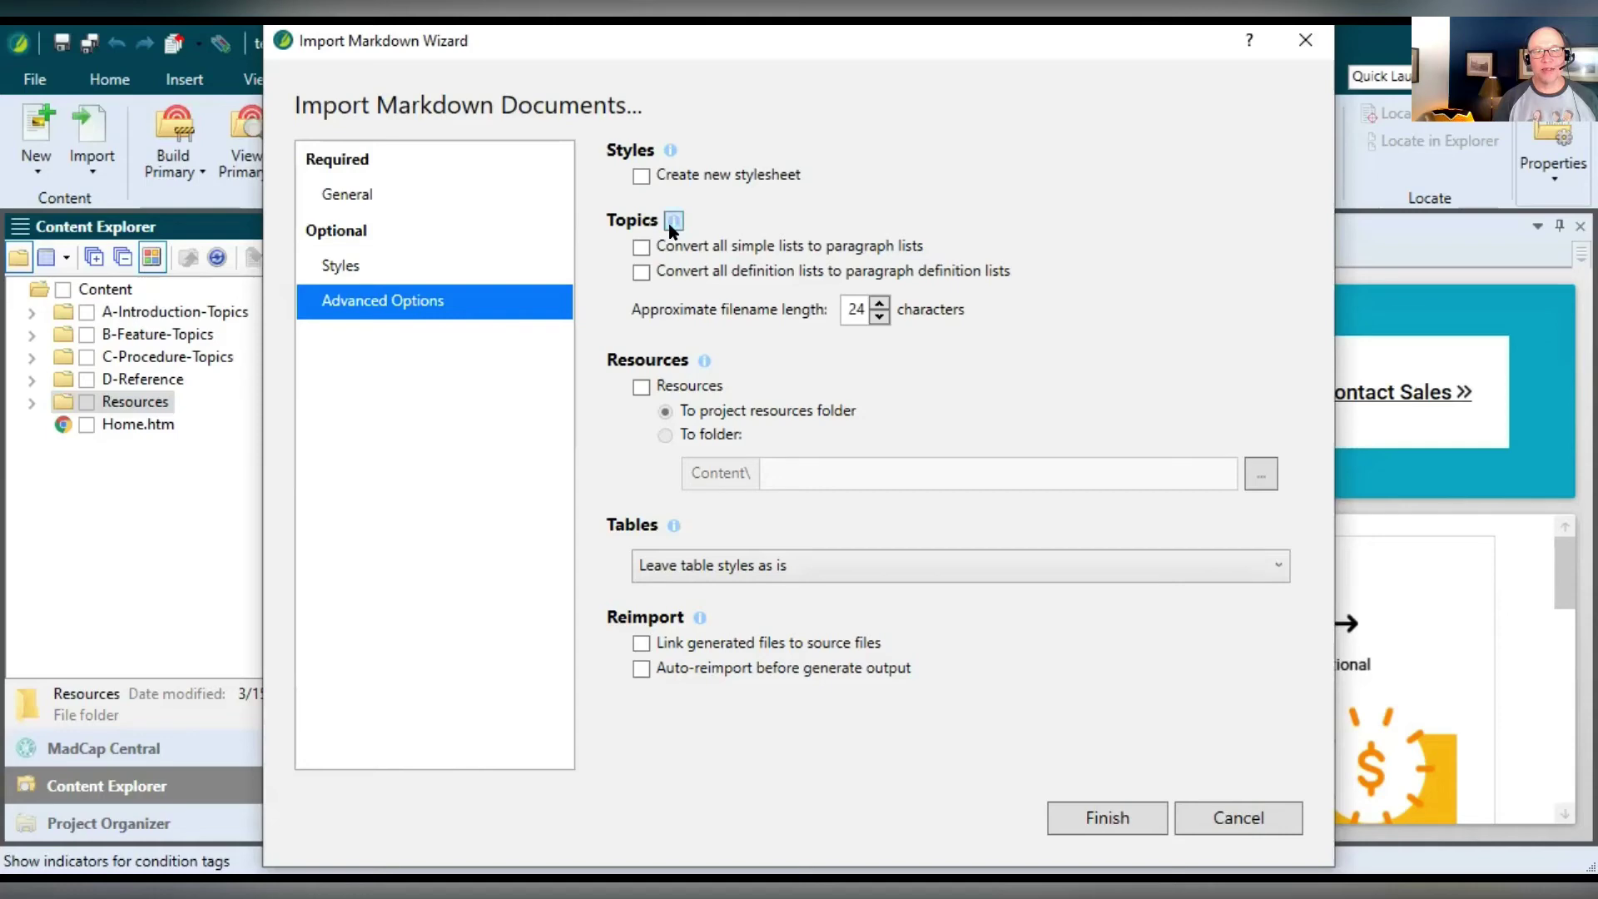
mouse_move(671, 230)
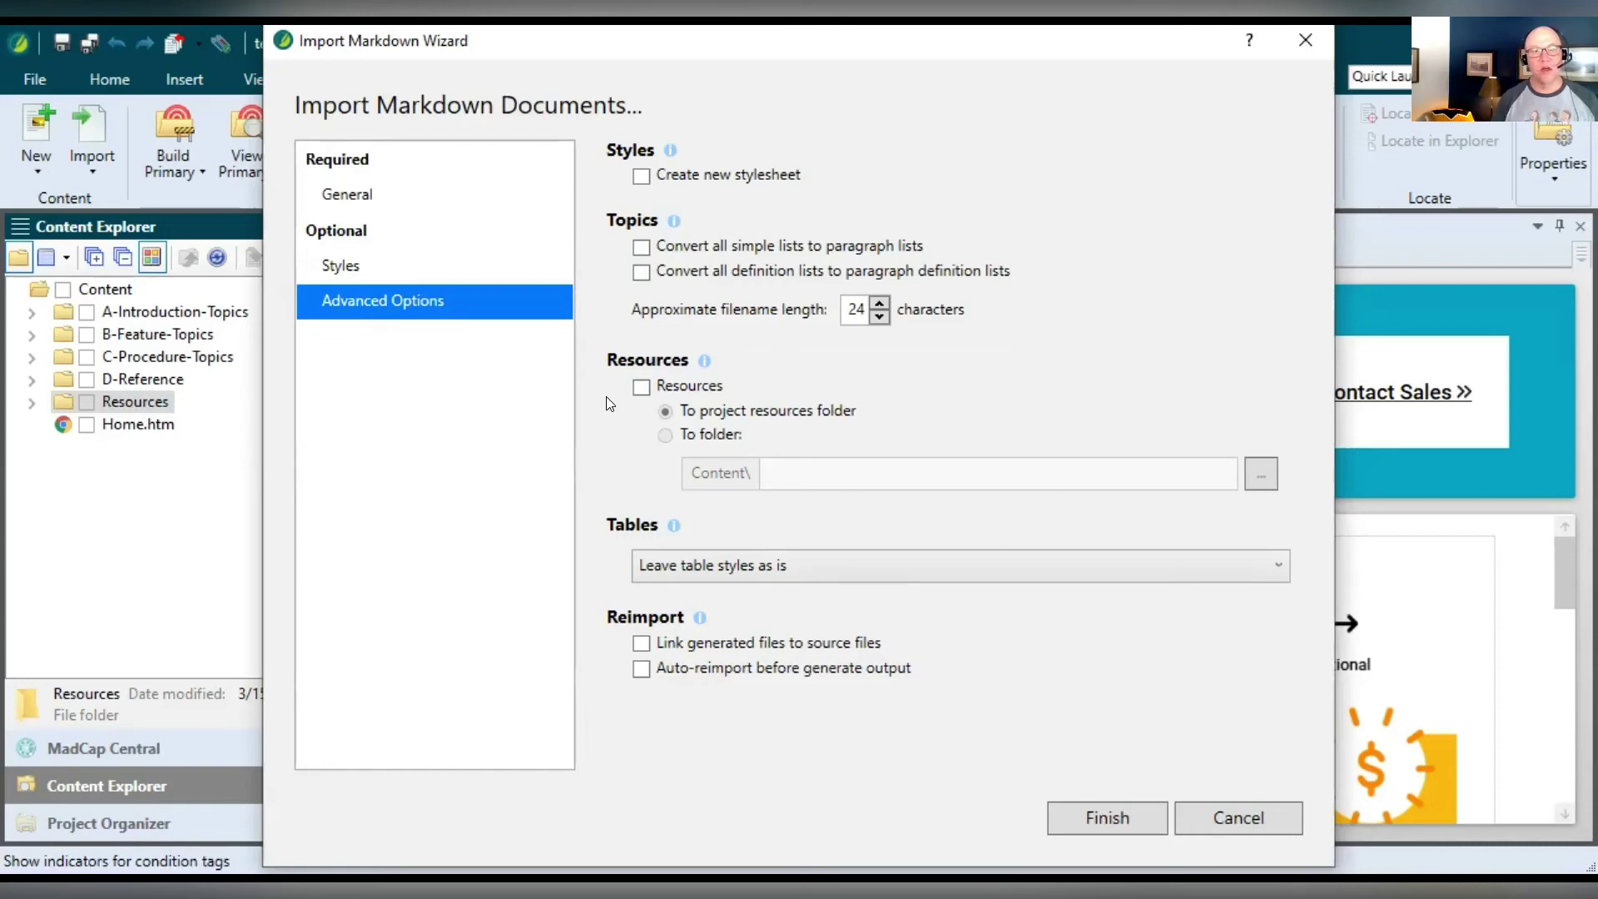
left_click(642, 389)
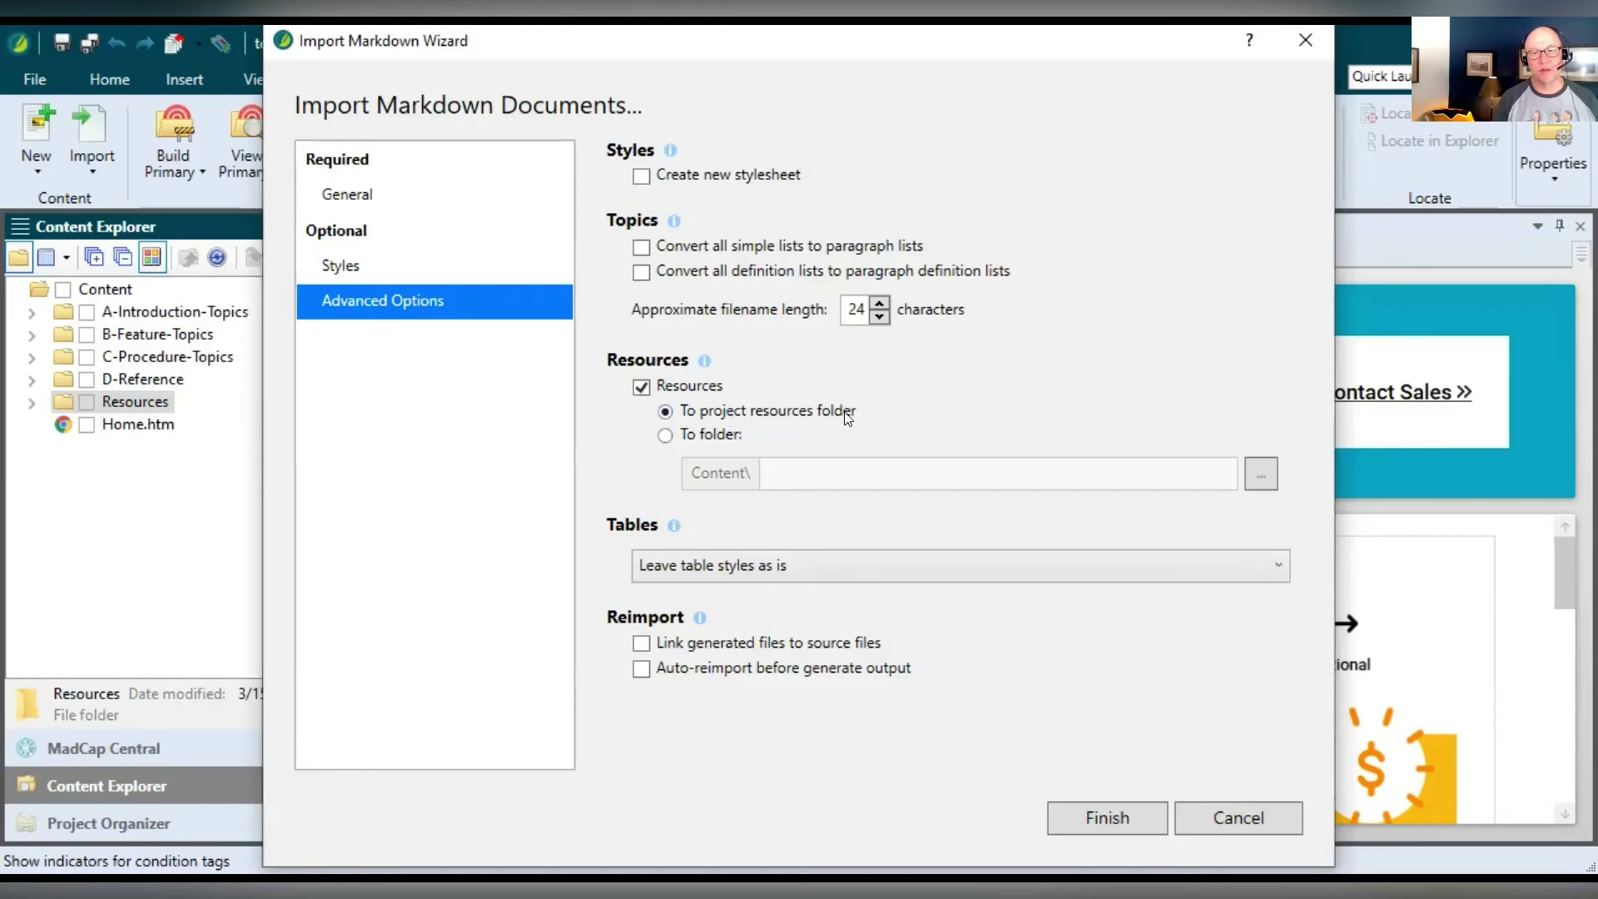
left_click(665, 435)
left_click(642, 388)
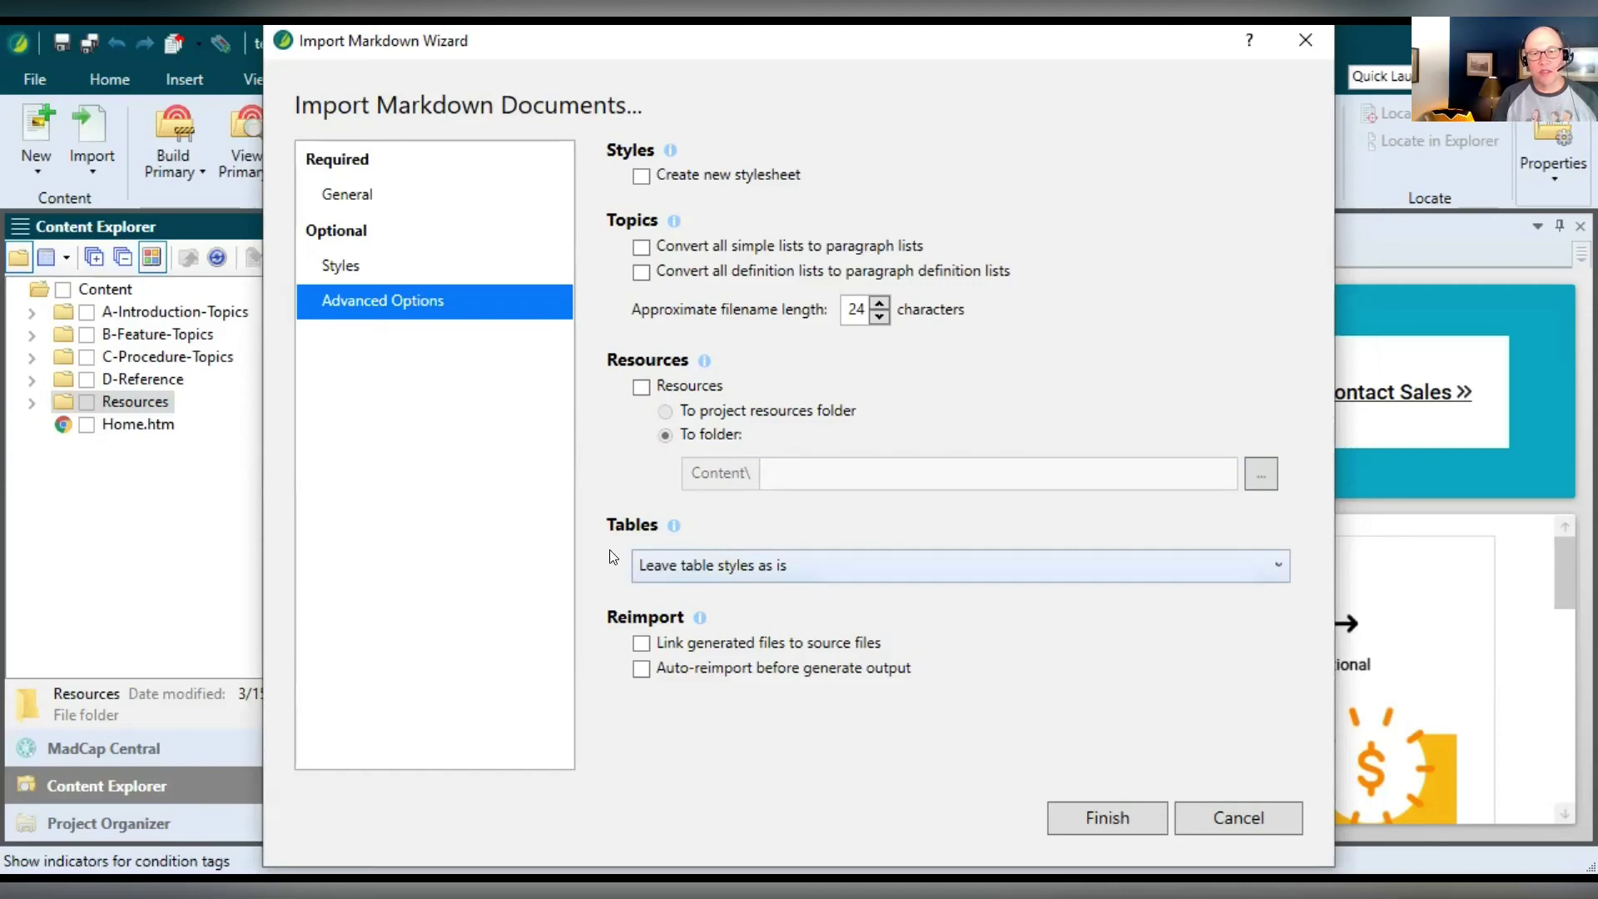
left_click(766, 565)
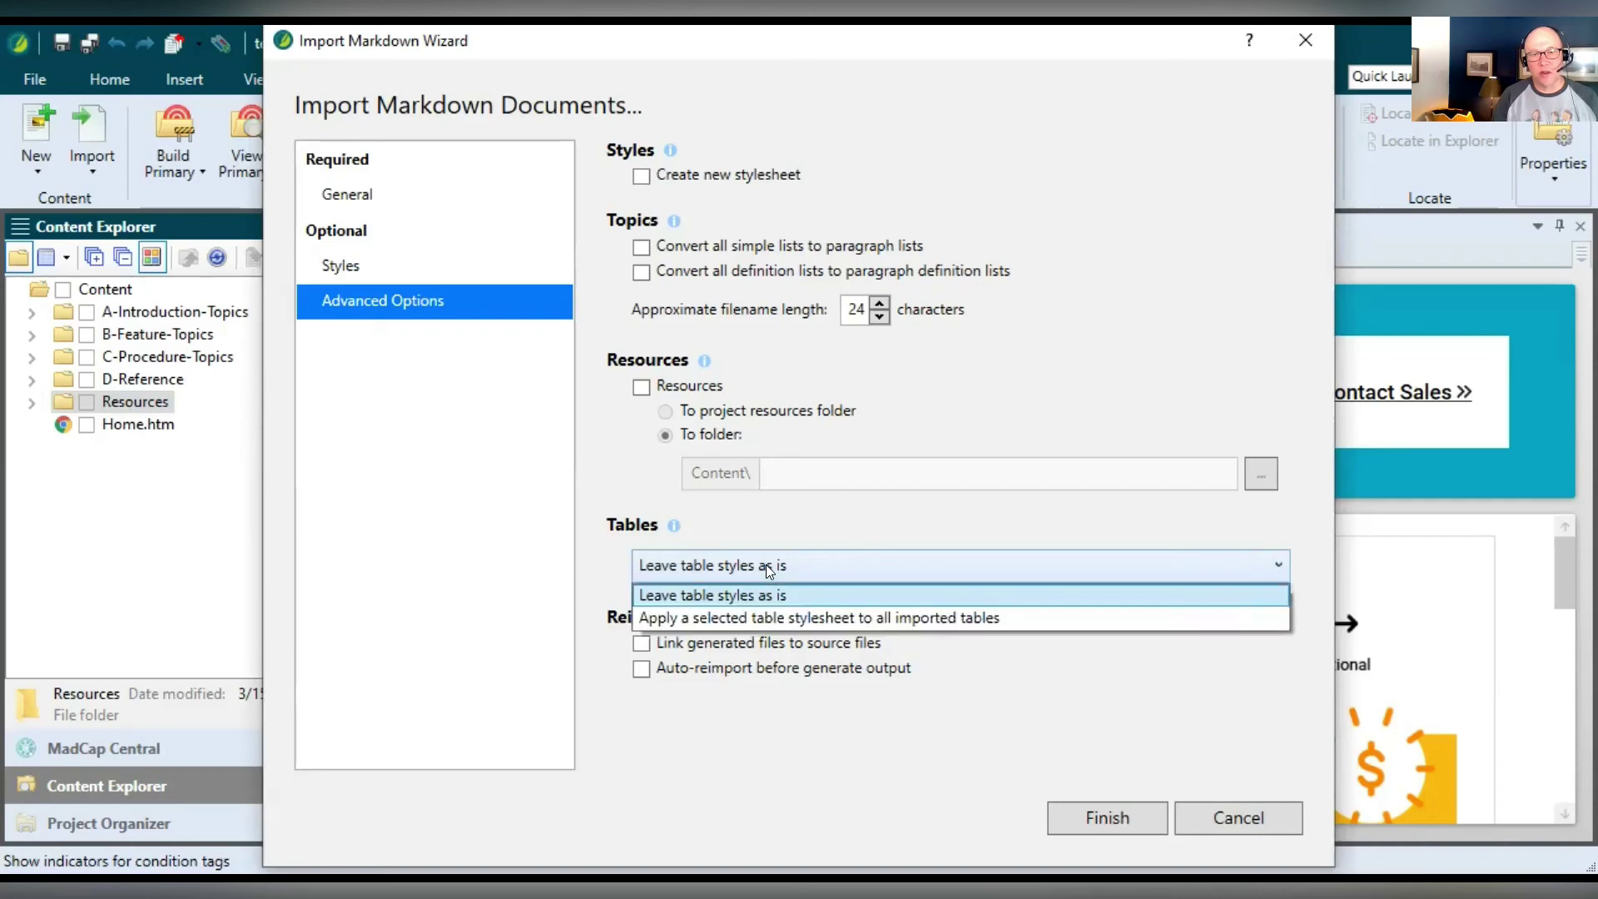
left_click(764, 618)
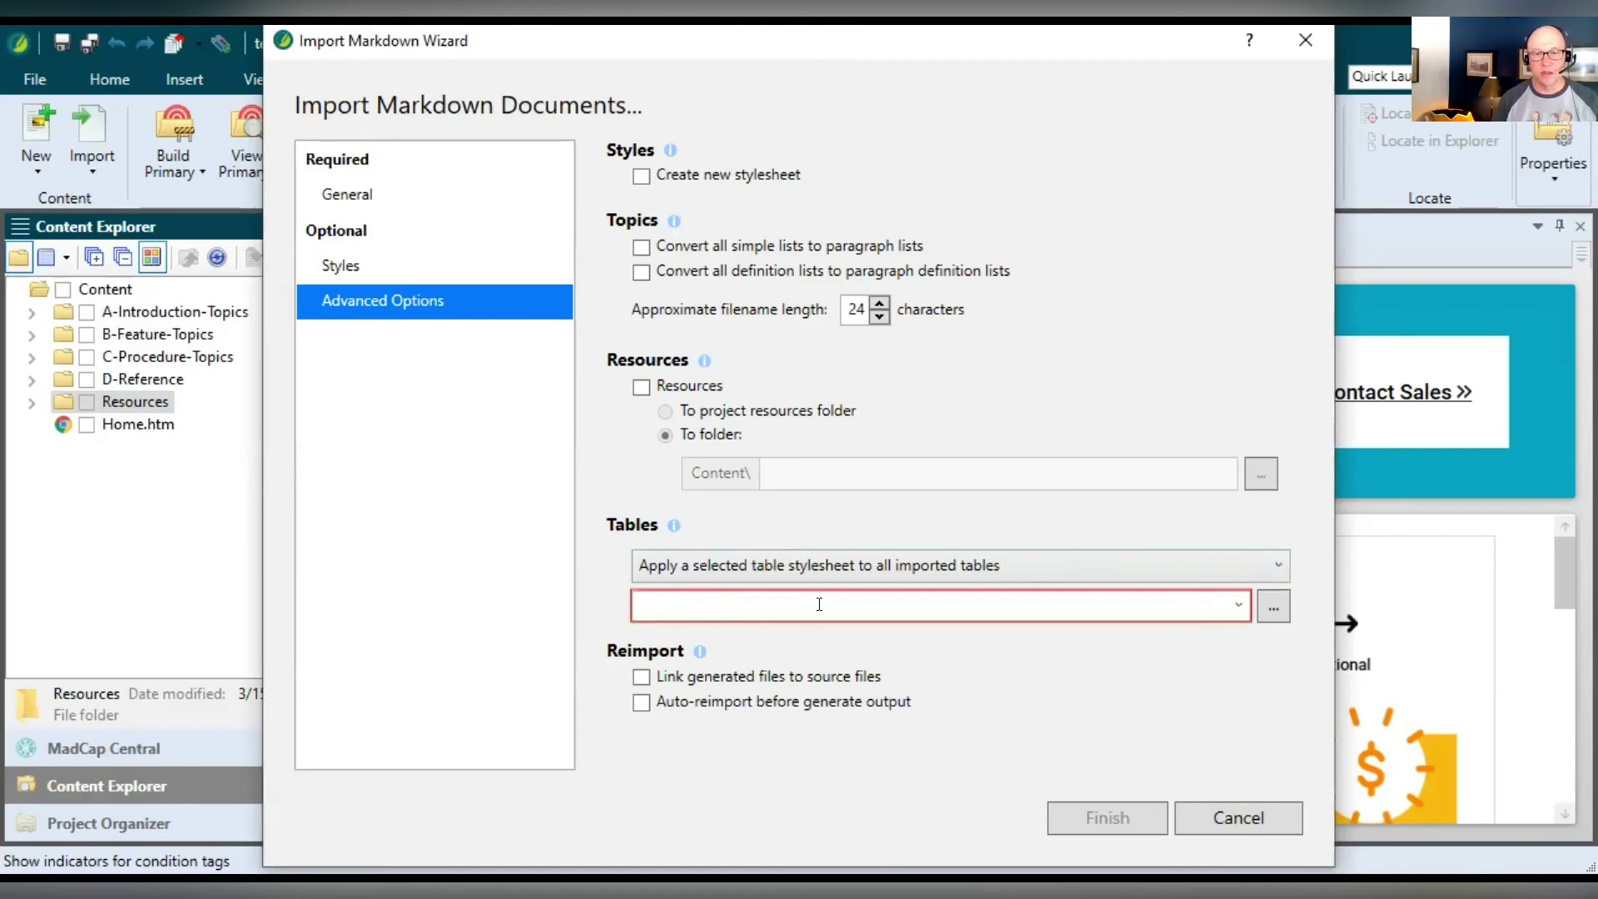
left_click(826, 569)
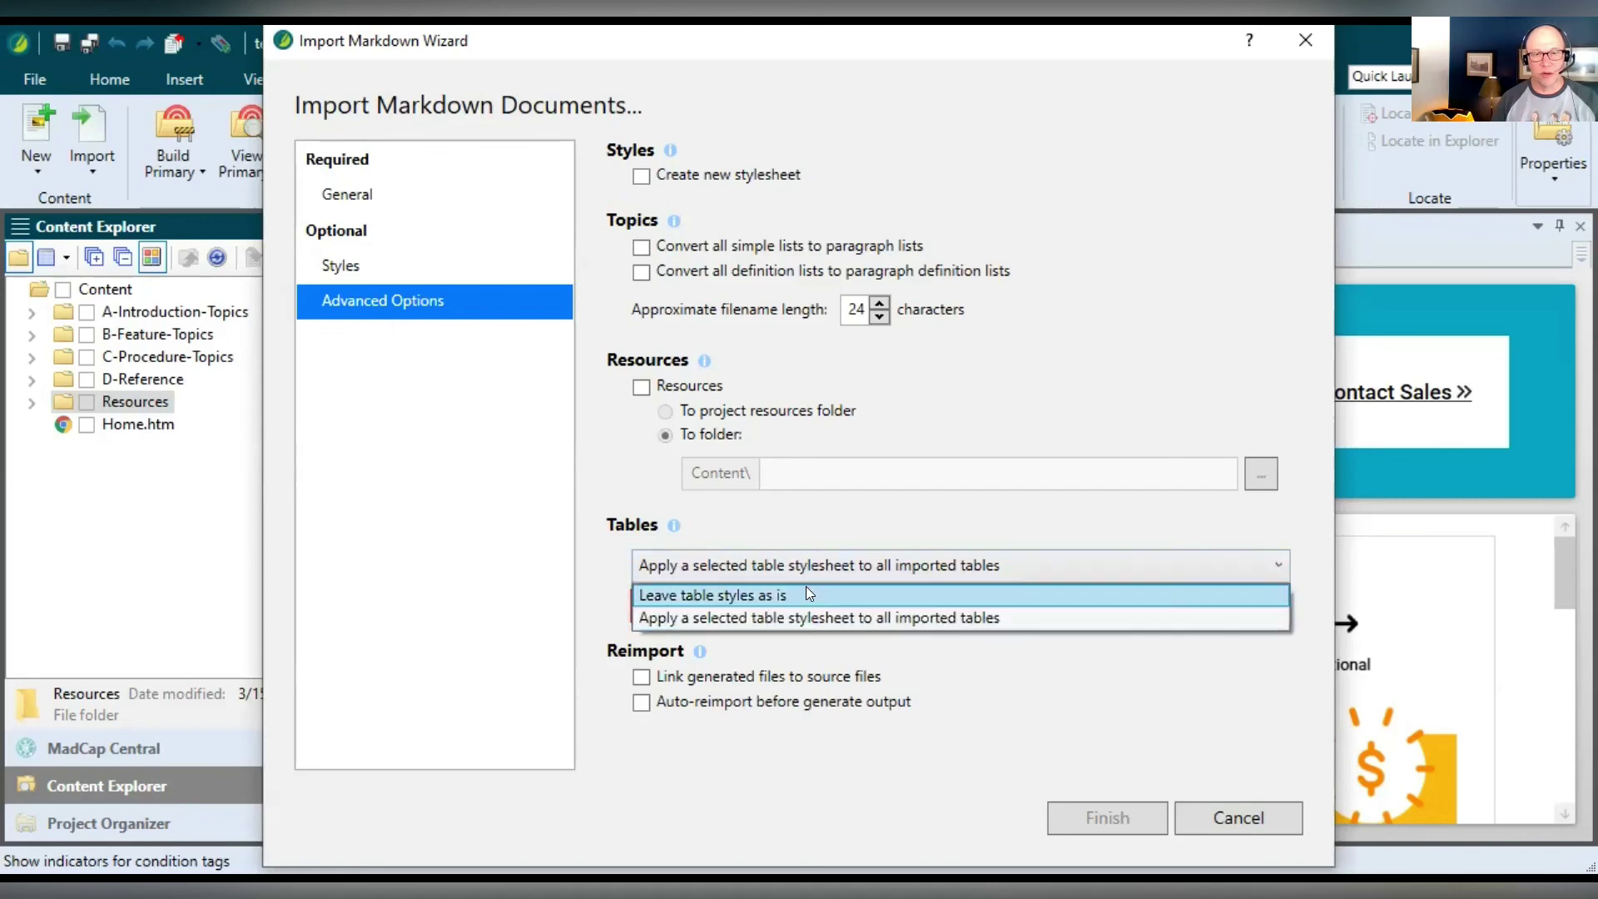
left_click(805, 594)
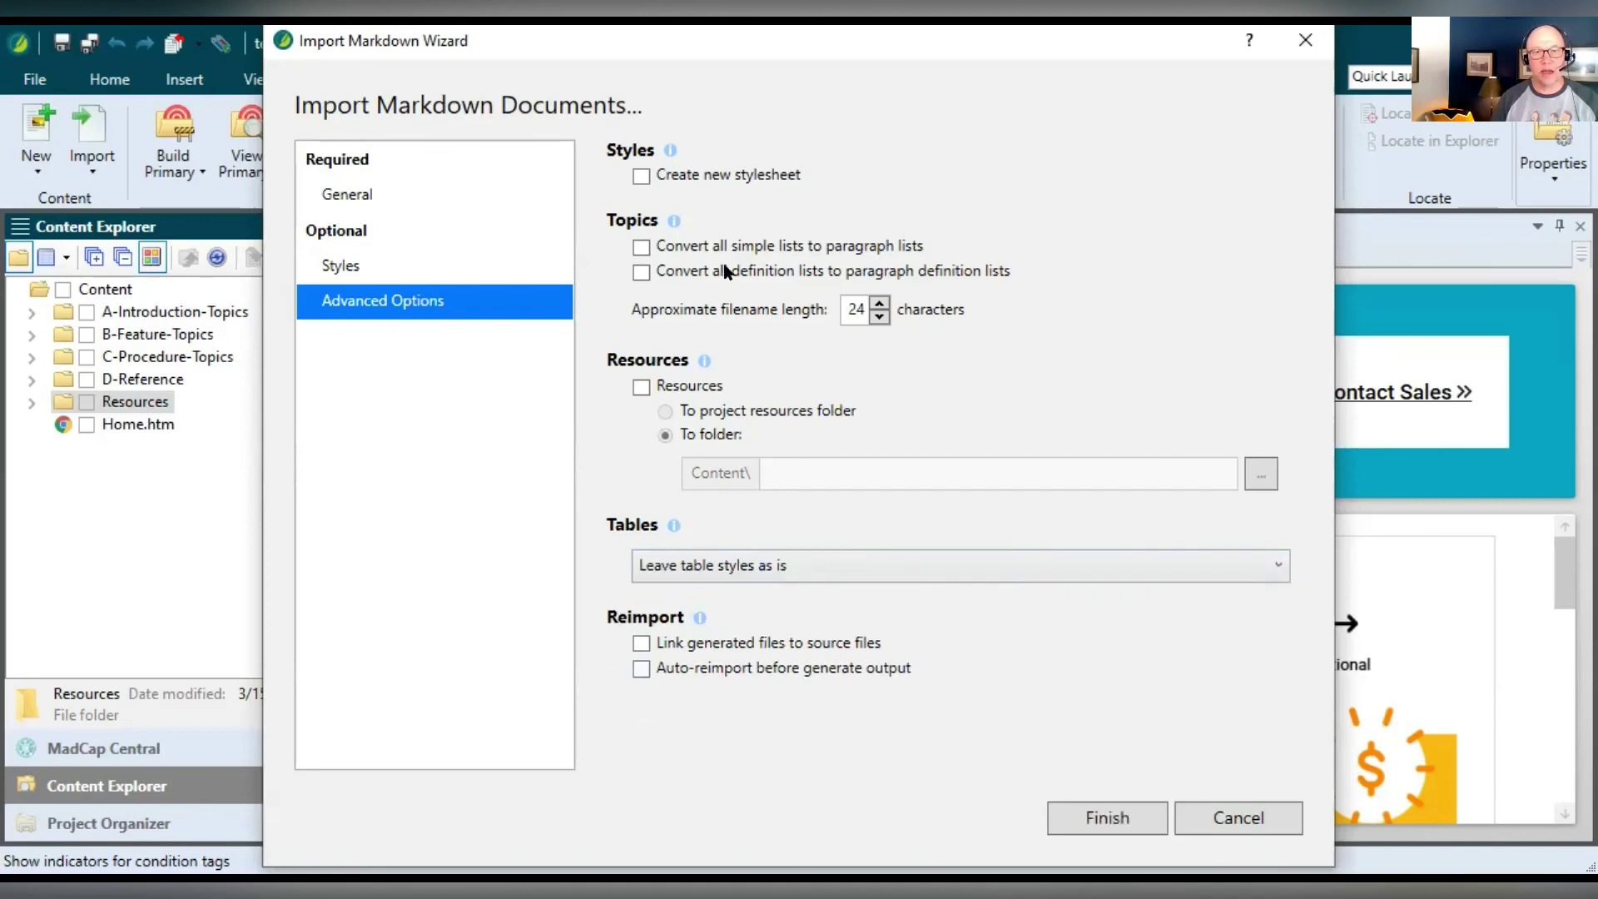